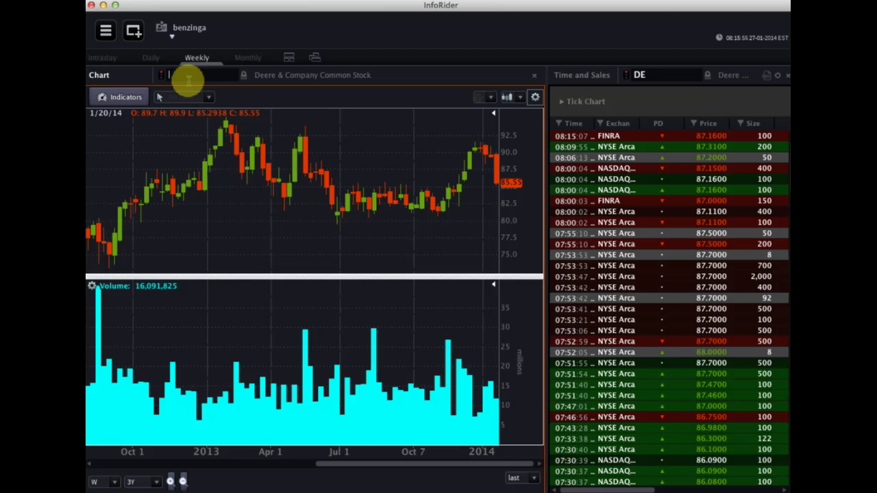
Load the weekly chart for Caterpillar (CAT), followed by the one for the Market Vectors Gold Miners ETF (GDX)
{"action": "type", "text": "CAT"}
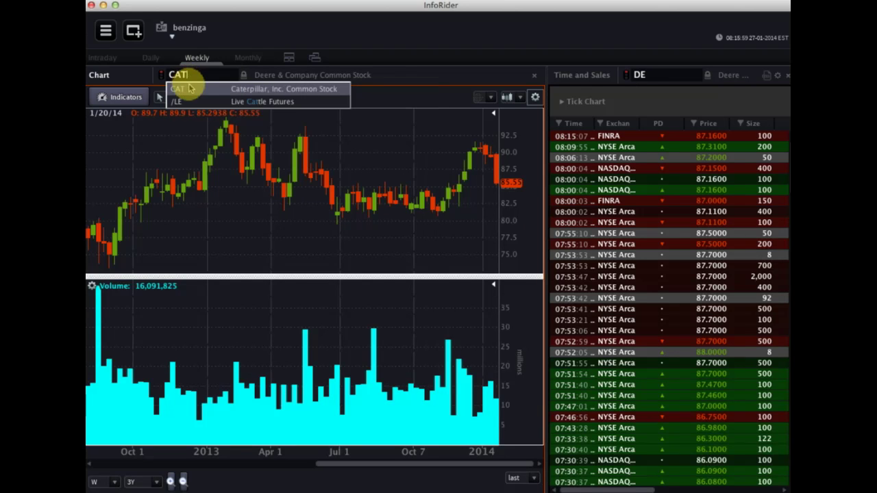
{"action": "left_click", "coordinate": [297, 89]}
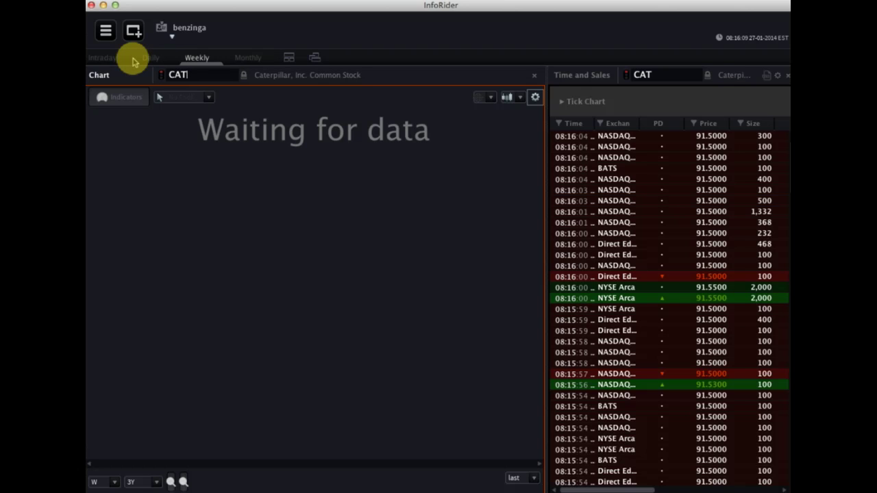
{"action": "left_click", "coordinate": [204, 76]}
{"action": "type", "text": "GDX"}
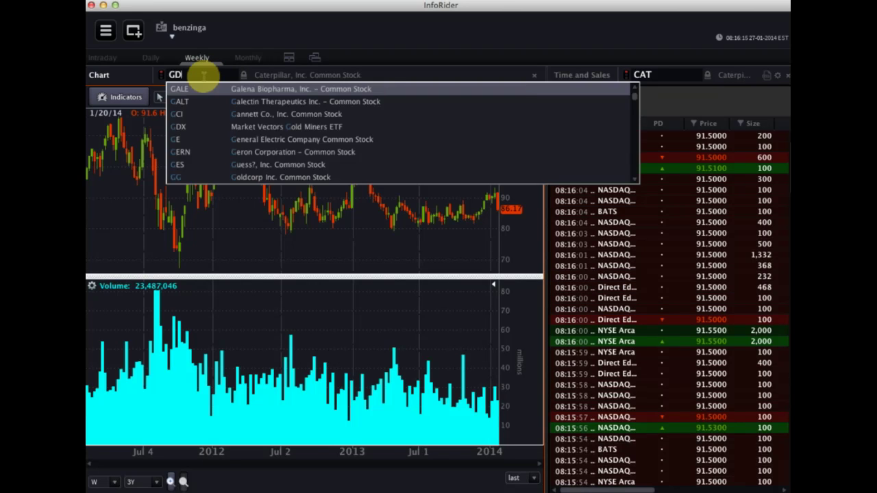
{"action": "key", "text": "Return"}
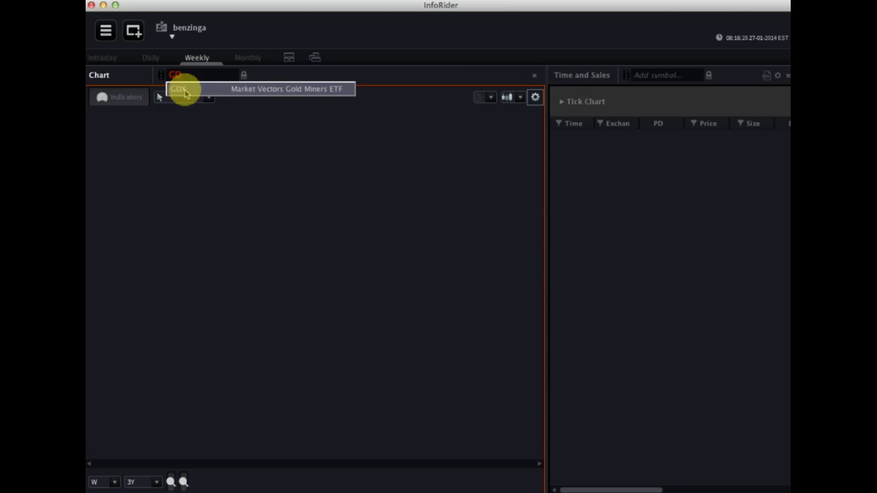
{"action": "left_click", "coordinate": [185, 93]}
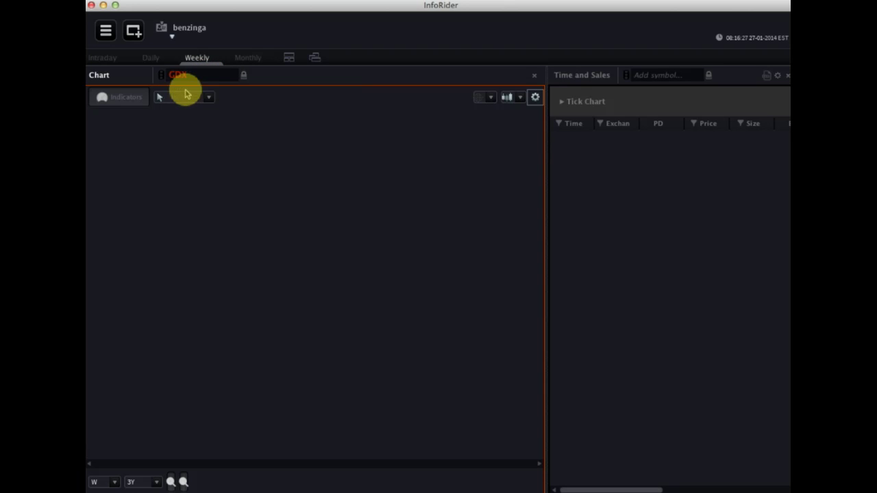
{"action": "key", "text": "BackSpace"}
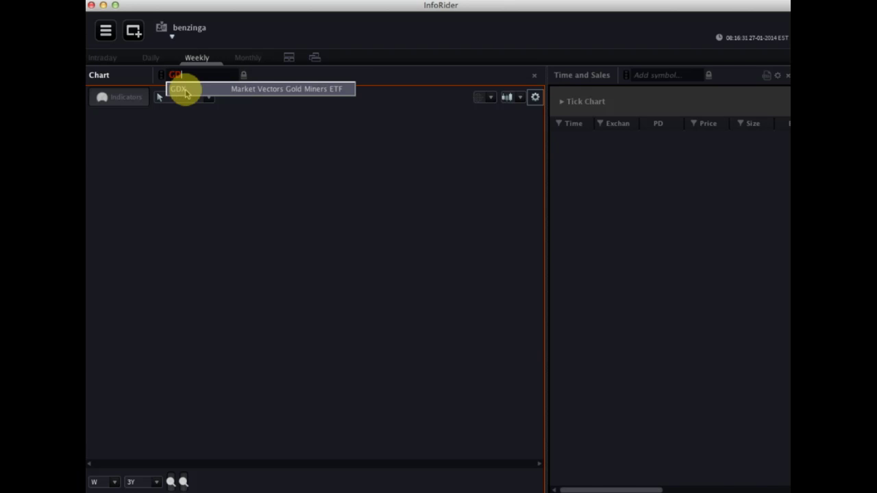
{"action": "left_click", "coordinate": [185, 93]}
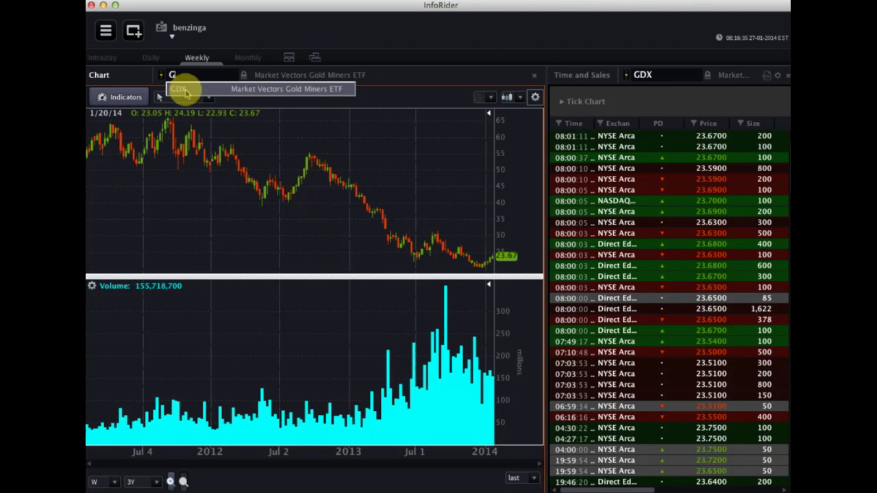
Replace the weekly chart's symbol with TXT
{"action": "key", "text": "BackSpace"}
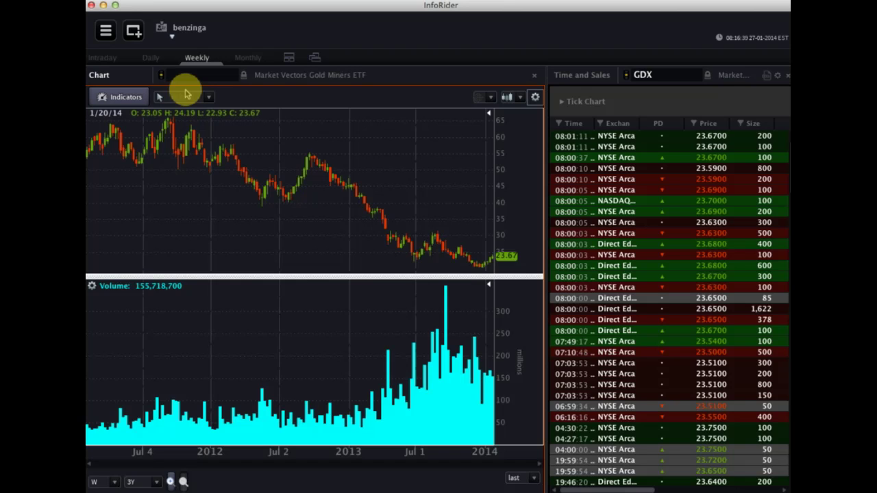
{"action": "type", "text": "TXT"}
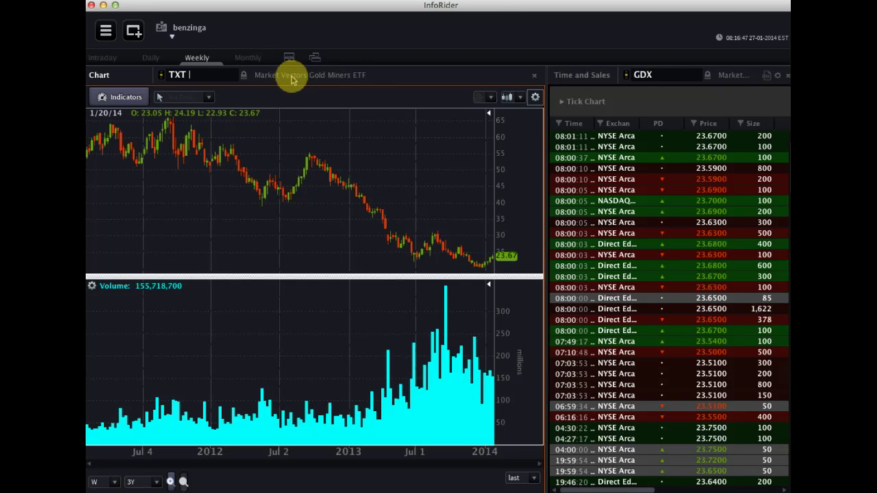
{"action": "key", "text": "Return"}
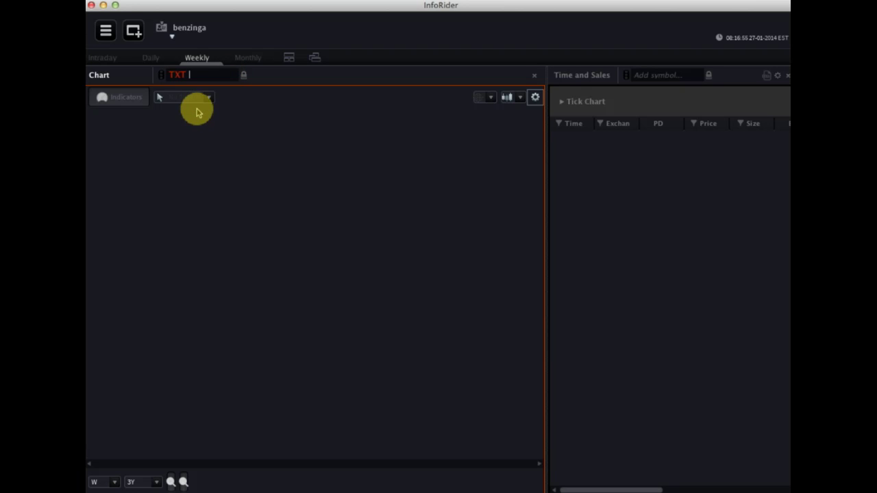
Switch to the daily chart and load Textron Inc. (TXT)
{"action": "left_click", "coordinate": [152, 58]}
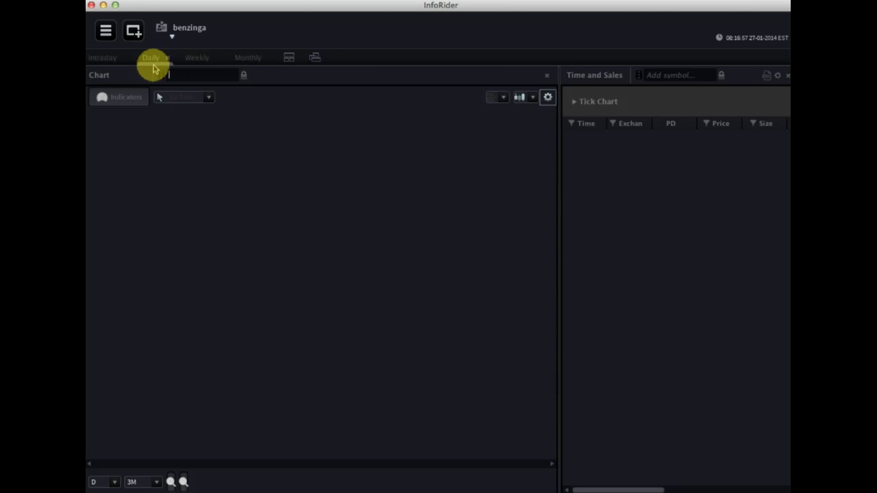
{"action": "type", "text": "TXT"}
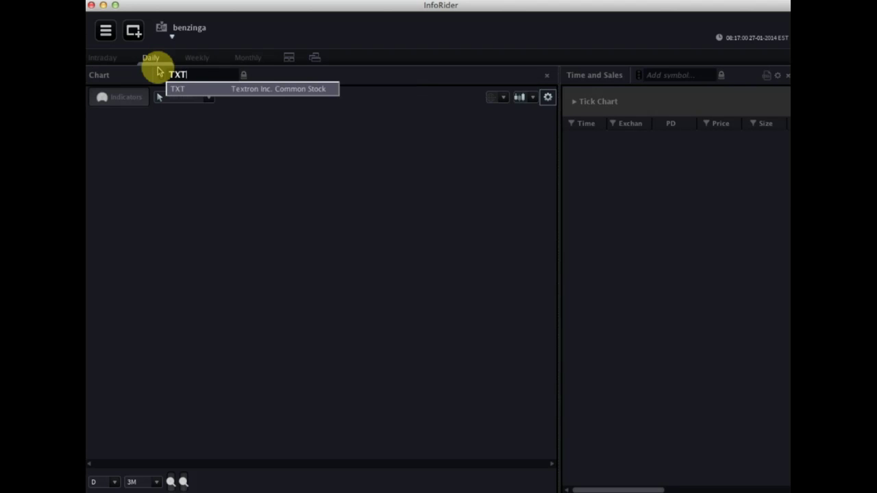
{"action": "left_click", "coordinate": [245, 91]}
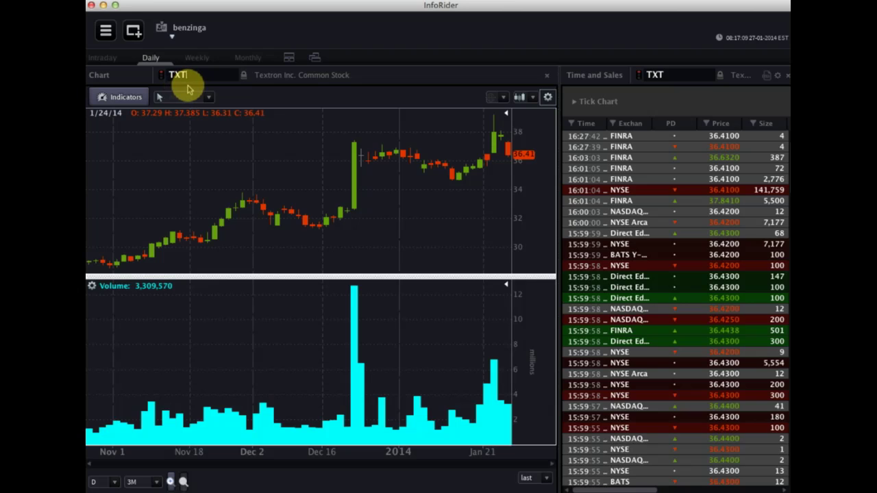
{"action": "key", "text": "BackSpace"}
{"action": "key", "text": "BackSpace"}
{"action": "key", "text": "BackSpace"}
{"action": "type", "text": "GD"}
{"action": "key", "text": "BackSpace"}
{"action": "key", "text": "BackSpace"}
{"action": "type", "text": "TXT"}
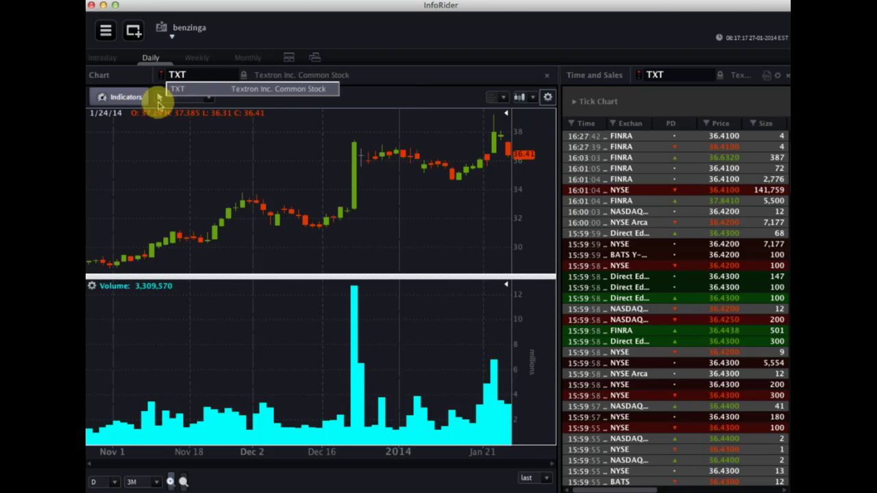
{"action": "left_click", "coordinate": [259, 91]}
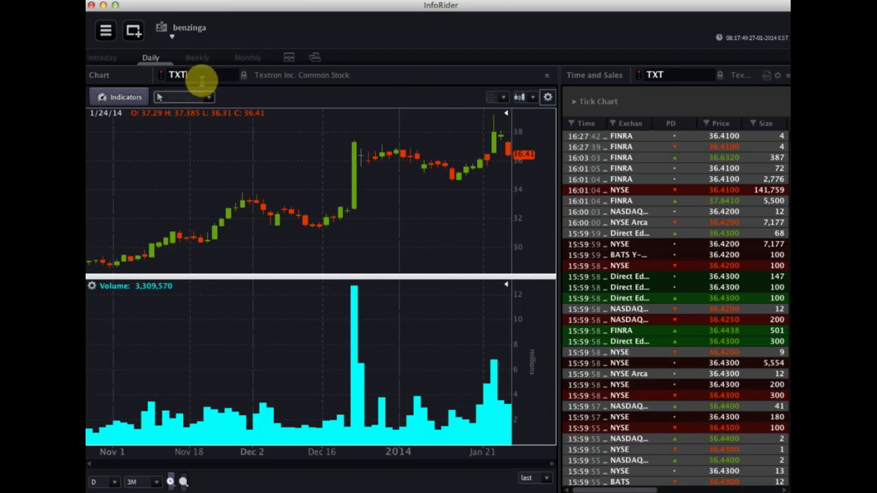
Load Raytheon (RTN) in the daily chart and enlarge the price pane by shrinking the volume pane
{"action": "key", "text": "BackSpace"}
{"action": "key", "text": "BackSpace"}
{"action": "key", "text": "BackSpace"}
{"action": "type", "text": "RTN"}
{"action": "key", "text": "Return"}
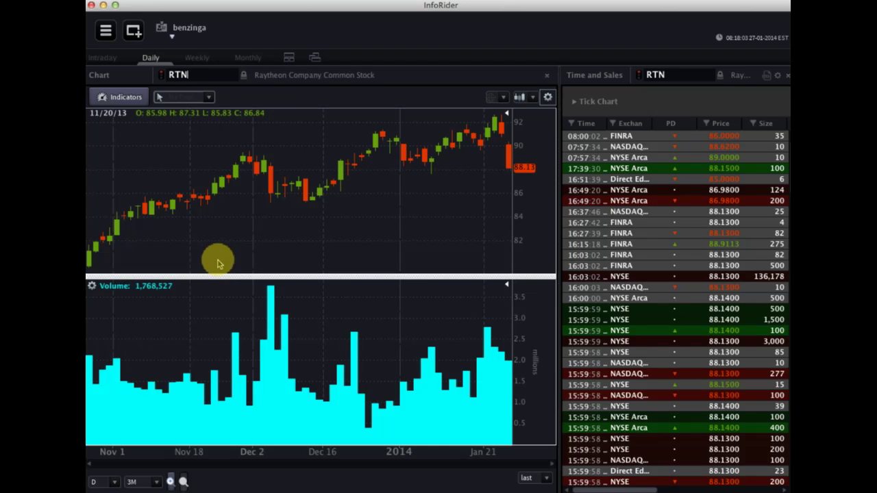
{"action": "left_click_drag", "start_coordinate": [219, 277], "coordinate": [223, 297]}
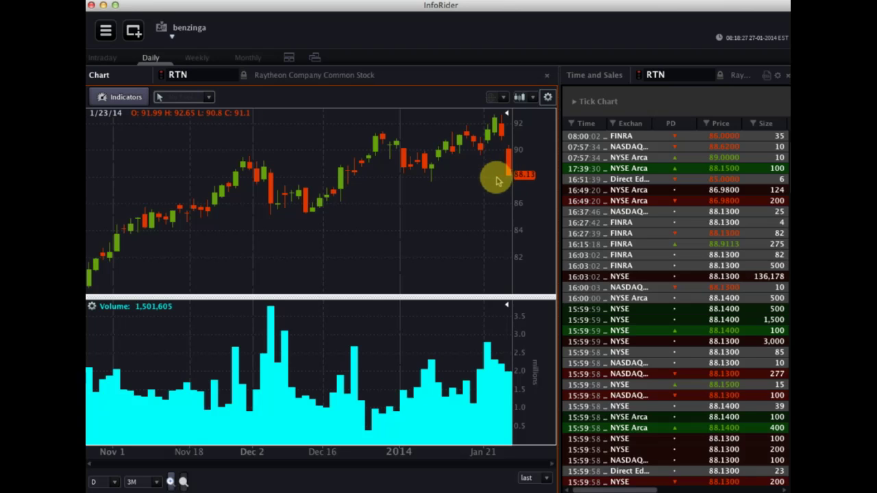
Change the daily chart's symbol to Honeywell International (HON)
{"action": "left_click", "coordinate": [203, 76]}
{"action": "key", "text": "BackSpace"}
{"action": "type", "text": "HON"}
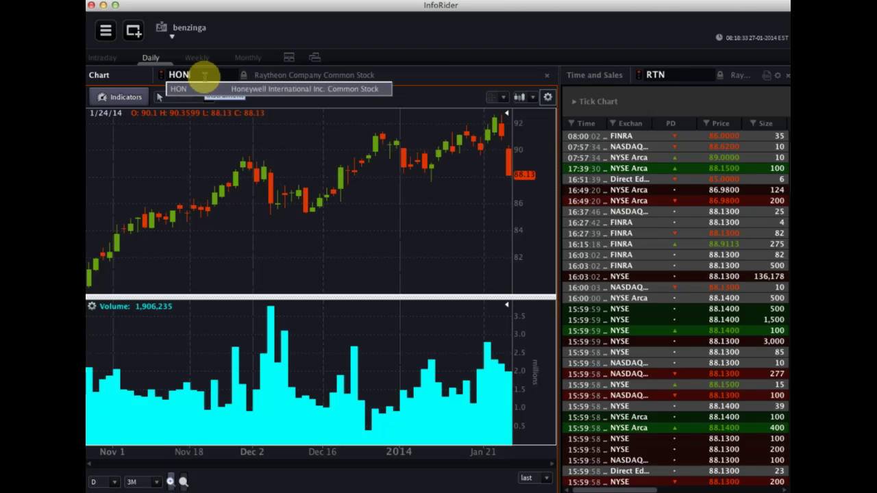
{"action": "key", "text": "Return"}
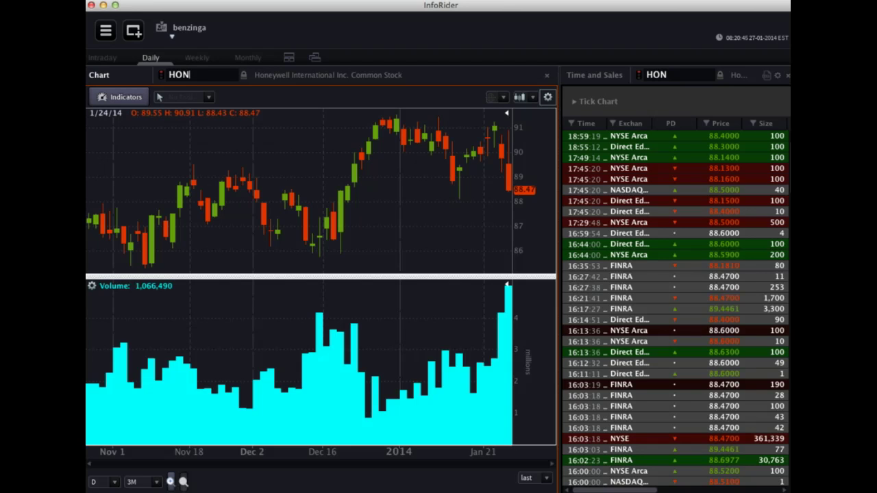
Load General Electric (GE) in the daily chart
{"action": "key", "text": "BackSpace"}
{"action": "type", "text": "GE"}
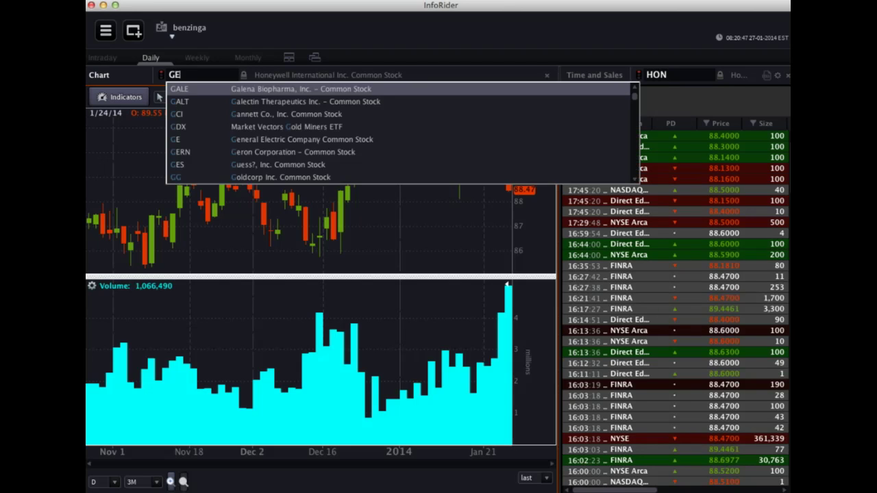
{"action": "key", "text": "Return"}
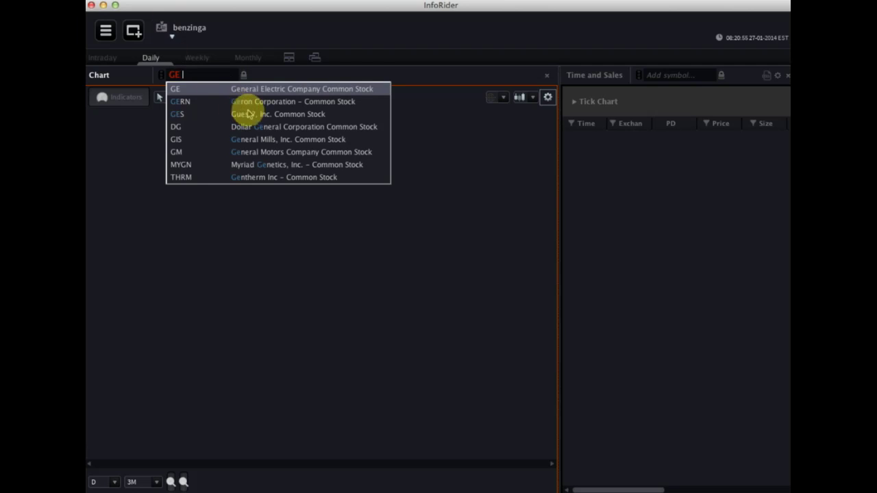
{"action": "left_click", "coordinate": [245, 90]}
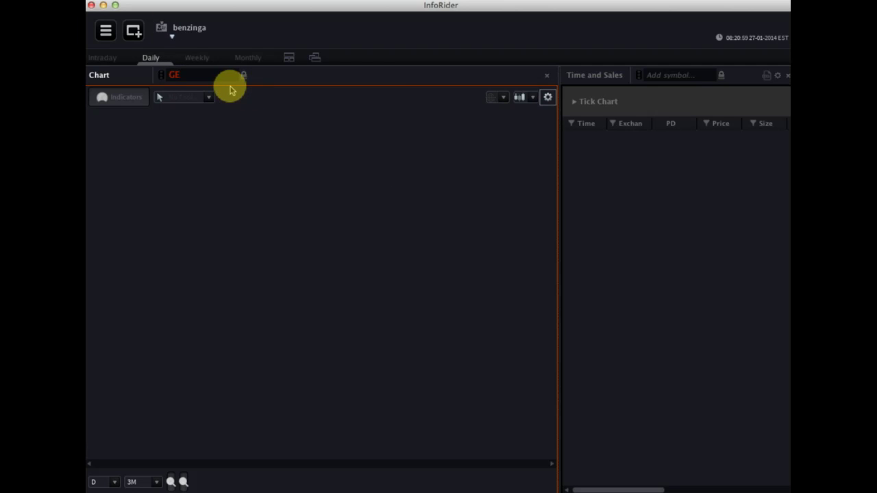
Load Merck & Company (MRK) in the daily chart and make the price pane taller
{"action": "key", "text": "BackSpace"}
{"action": "key", "text": "BackSpace"}
{"action": "type", "text": "M"}
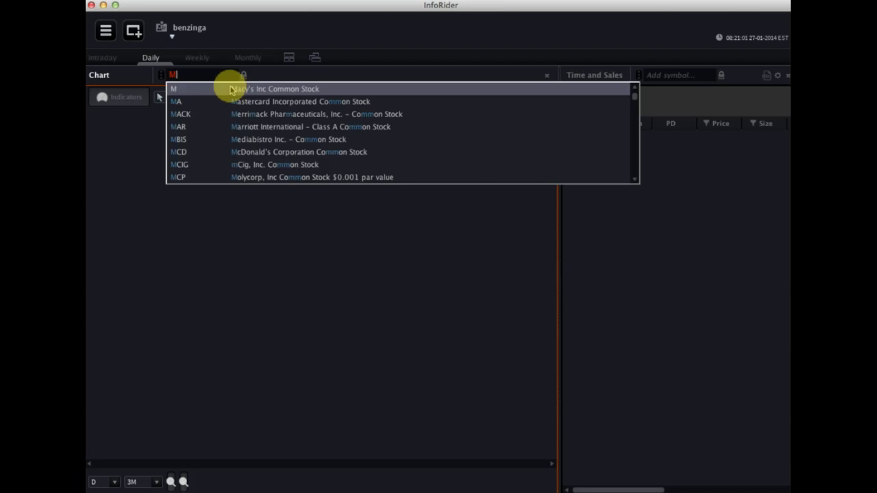
{"action": "type", "text": "RK"}
{"action": "key", "text": "Return"}
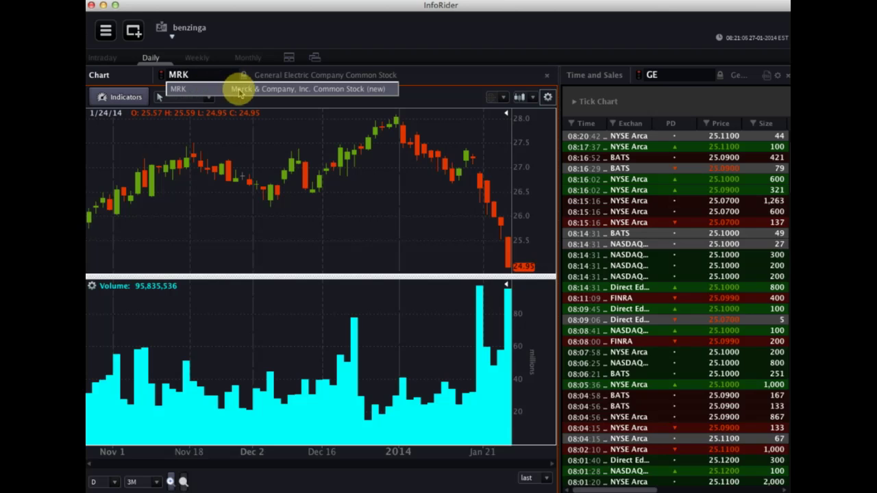
{"action": "left_click", "coordinate": [237, 89]}
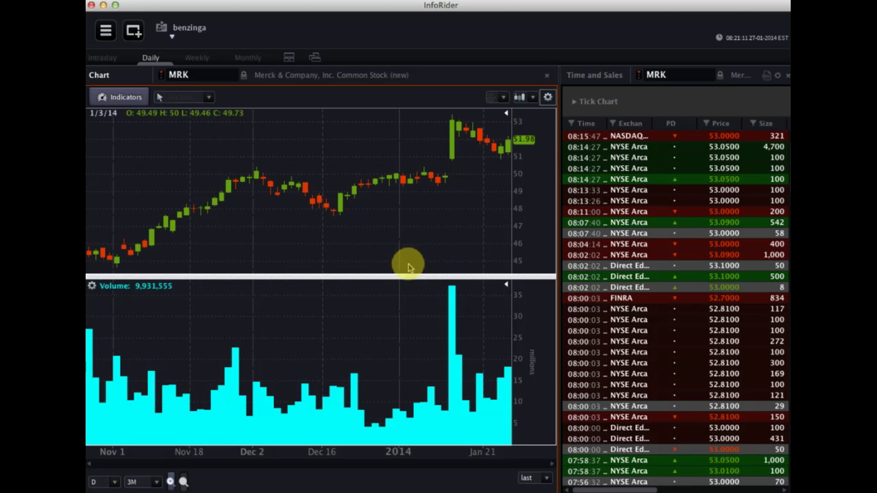
{"action": "left_click_drag", "start_coordinate": [407, 275], "coordinate": [406, 302]}
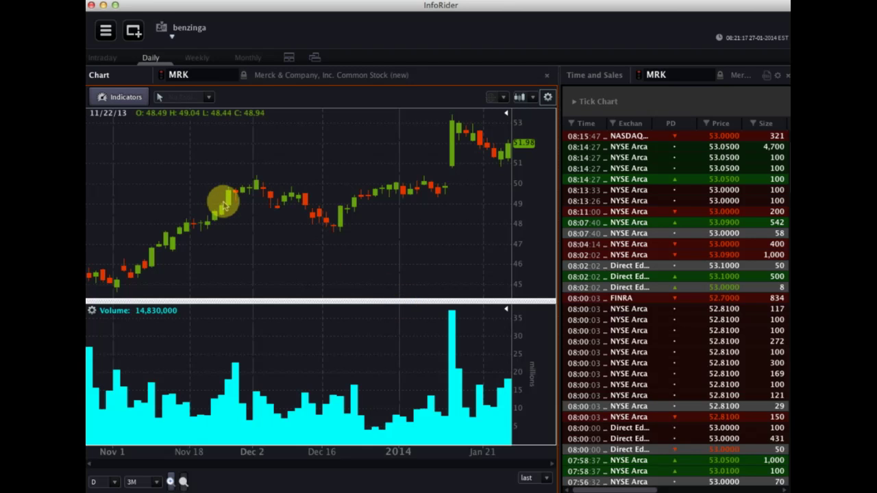
Switch Merck to the intraday chart and zoom in on the most recent sessions
{"action": "left_click", "coordinate": [111, 62]}
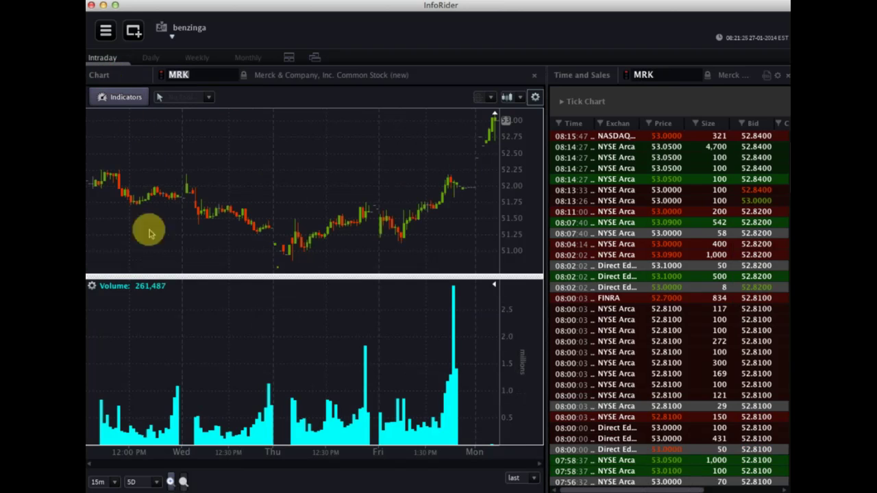
{"action": "left_click", "coordinate": [170, 481]}
{"action": "left_click", "coordinate": [170, 481]}
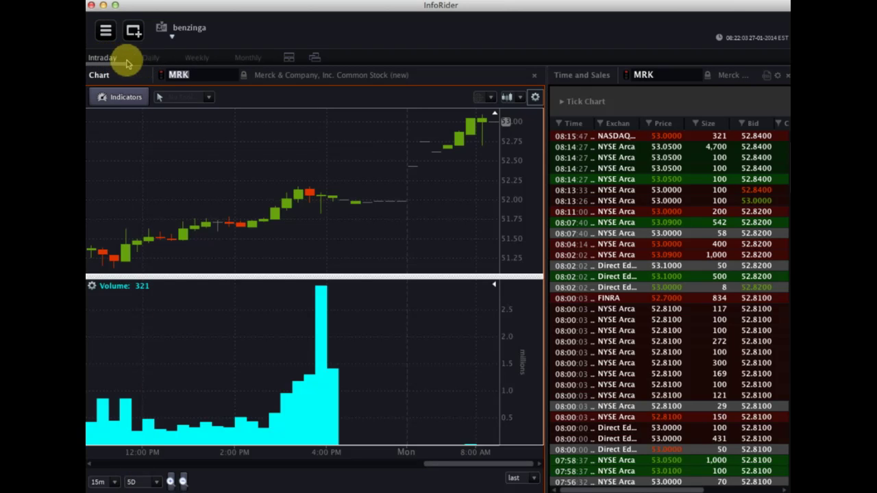
Enlarge the price pane above the volume pane in Merck's daily chart and its intraday chart
{"action": "left_click", "coordinate": [150, 57]}
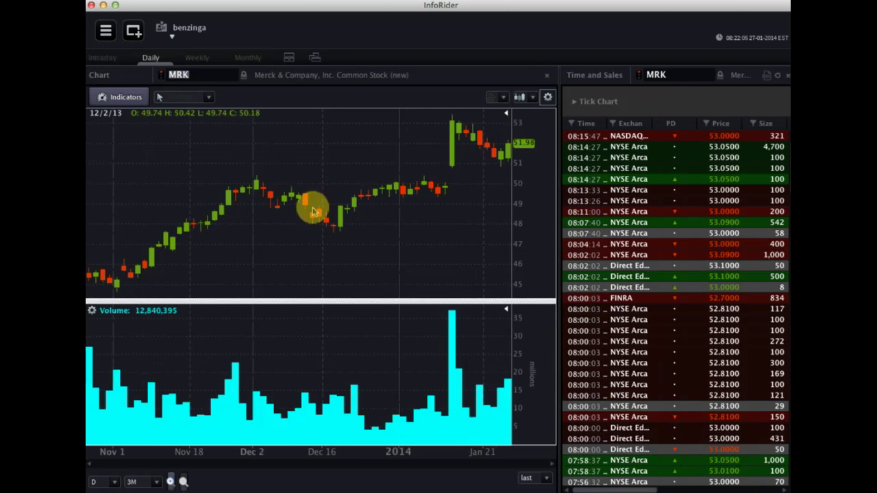
{"action": "left_click_drag", "start_coordinate": [362, 301], "coordinate": [362, 316]}
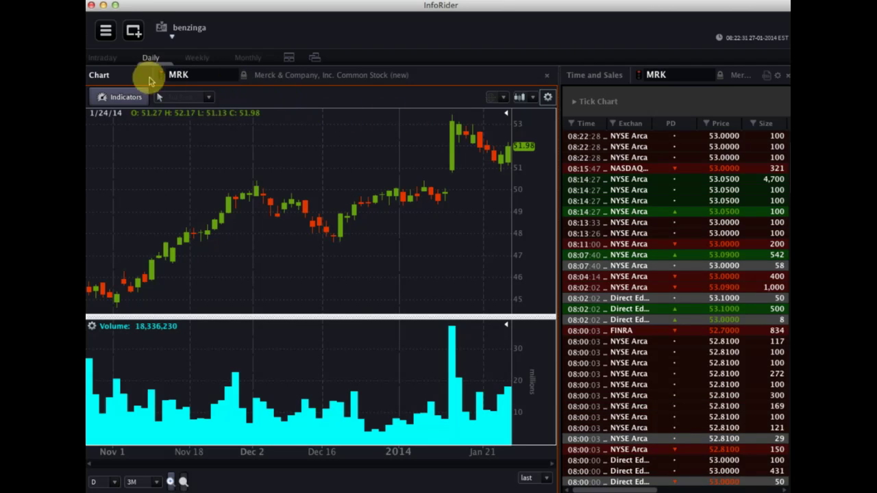
{"action": "left_click", "coordinate": [110, 59]}
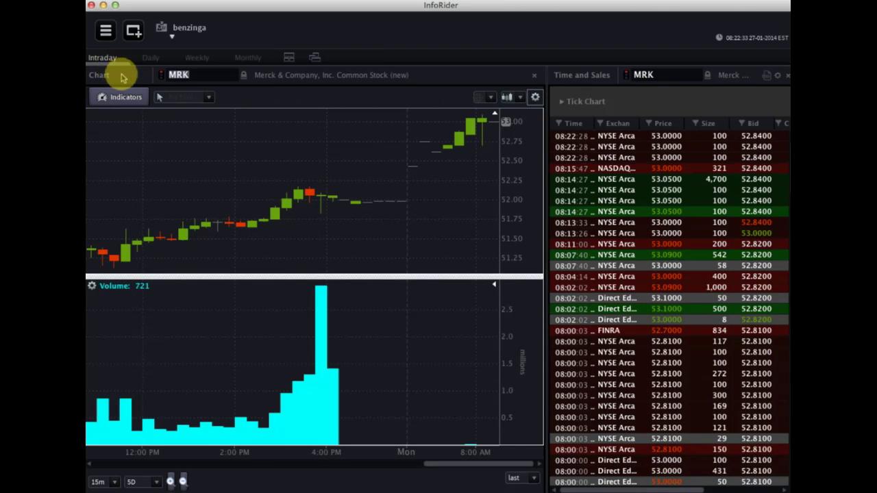
{"action": "left_click_drag", "start_coordinate": [300, 278], "coordinate": [298, 309]}
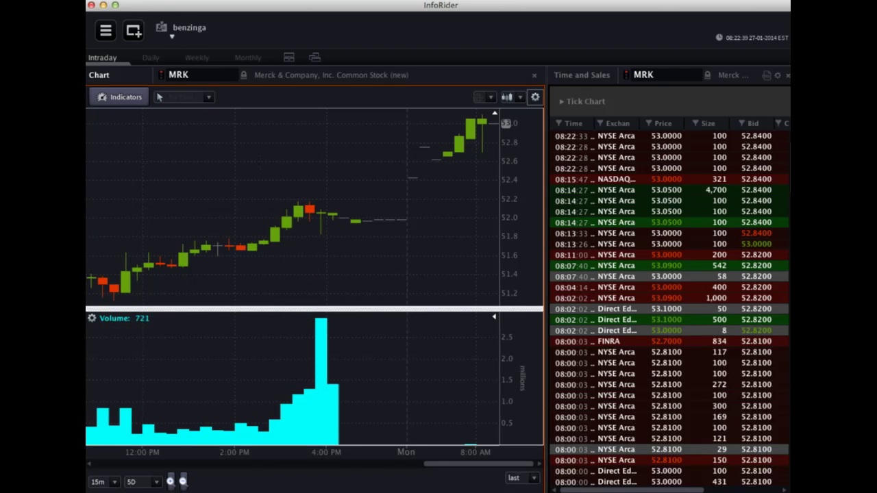
Return to the daily chart and load Pfizer (PFE)
{"action": "left_click", "coordinate": [150, 59]}
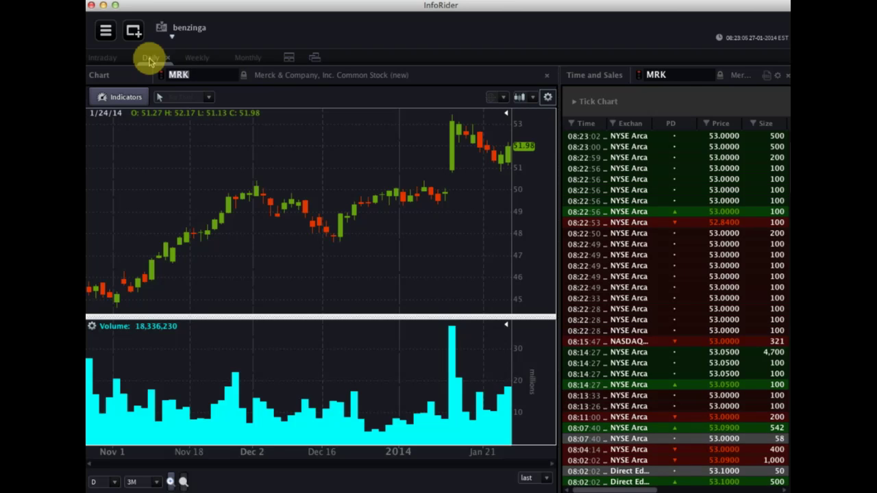
{"action": "key", "text": "BackSpace"}
{"action": "type", "text": "PFE"}
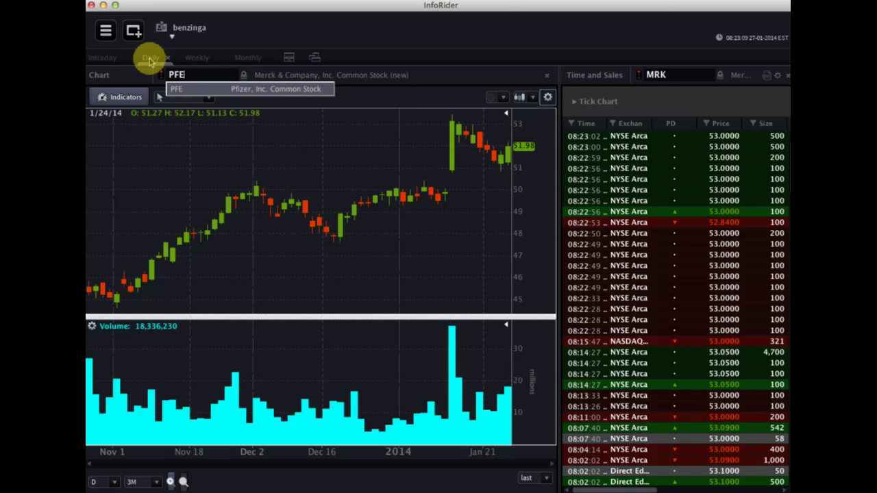
{"action": "left_click", "coordinate": [247, 91]}
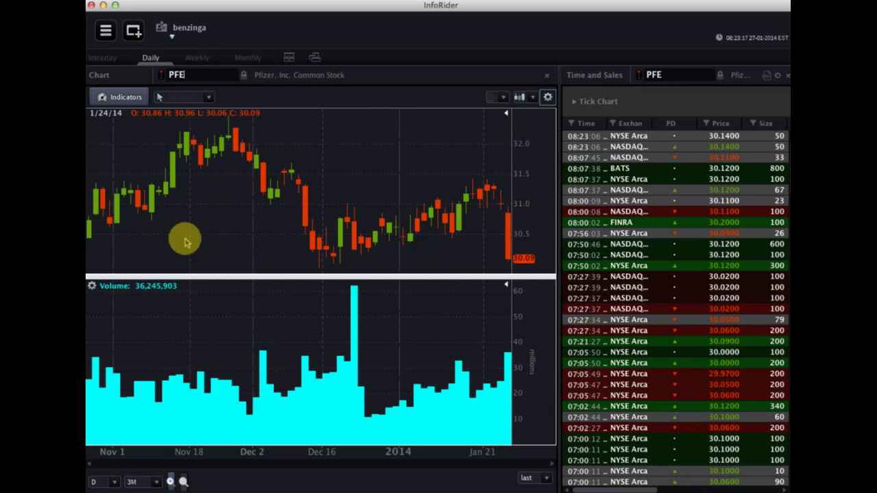
Switch Pfizer to the intraday chart, make the price pane taller and zoom in on the most recent sessions
{"action": "left_click", "coordinate": [104, 59]}
{"action": "left_click_drag", "start_coordinate": [262, 276], "coordinate": [260, 376]}
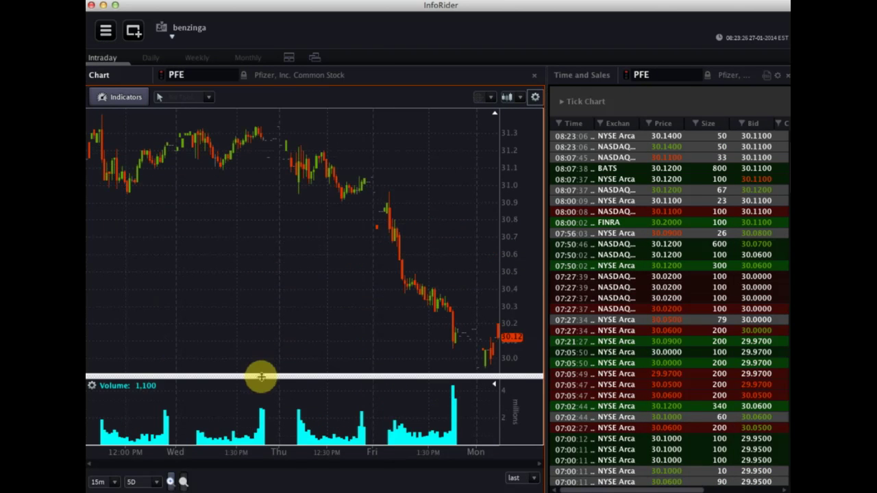
{"action": "left_click", "coordinate": [170, 482]}
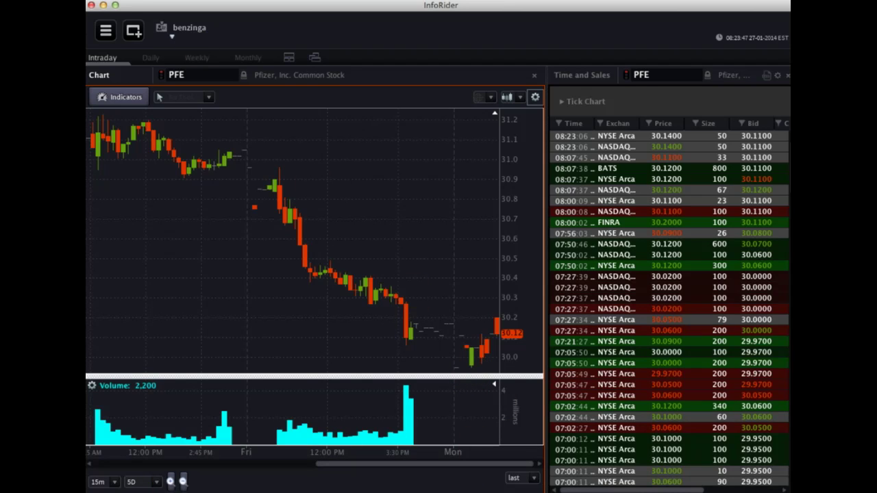
Enlarge the price pane in Pfizer's daily and weekly charts, and zoom the weekly chart in on the most recent months
{"action": "left_click", "coordinate": [153, 58]}
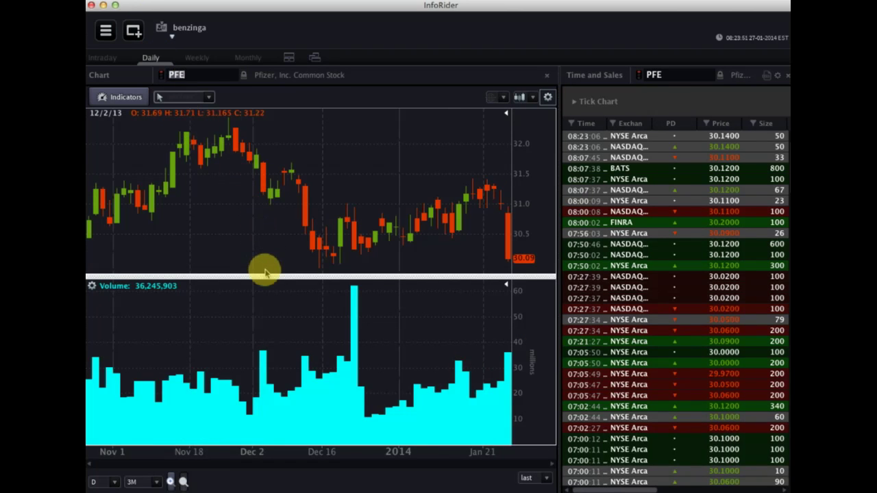
{"action": "left_click_drag", "start_coordinate": [261, 277], "coordinate": [260, 315]}
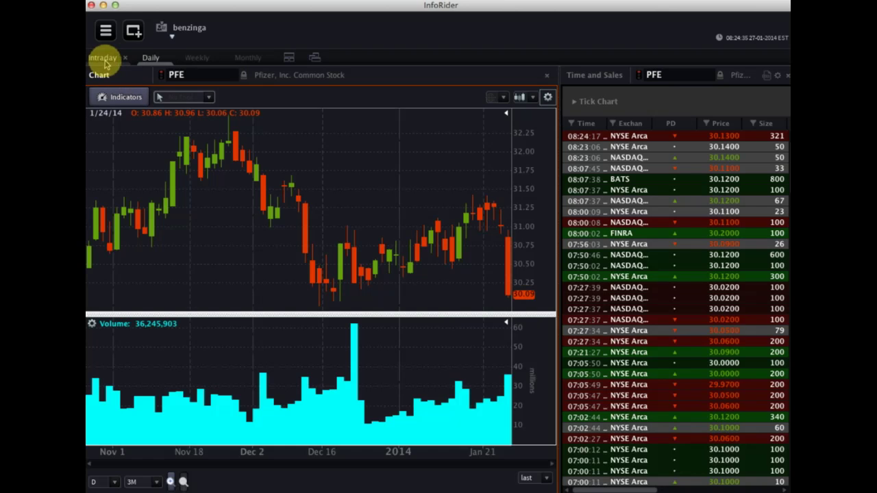
{"action": "left_click", "coordinate": [198, 59]}
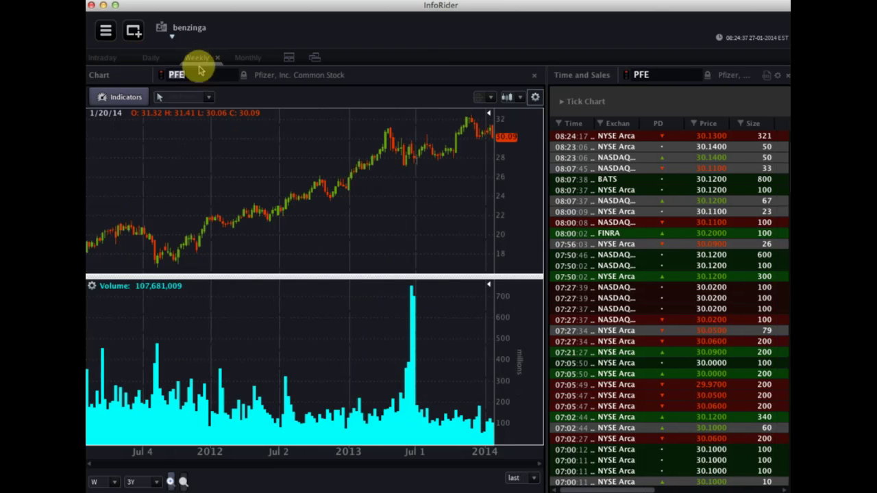
{"action": "left_click_drag", "start_coordinate": [287, 277], "coordinate": [283, 305]}
{"action": "left_click", "coordinate": [171, 481]}
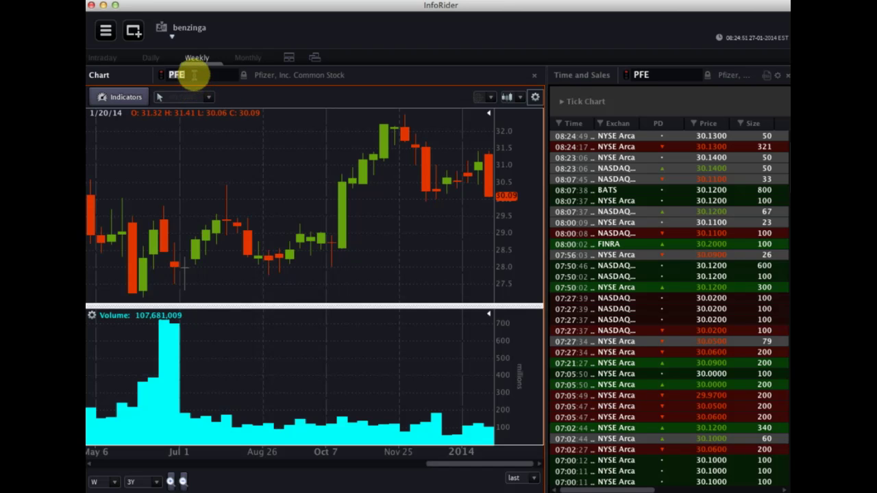
Load Eli Lilly and Company (LLY) in the weekly chart and switch it to the daily chart
{"action": "left_click", "coordinate": [195, 76]}
{"action": "type", "text": "LLY"}
{"action": "key", "text": "Return"}
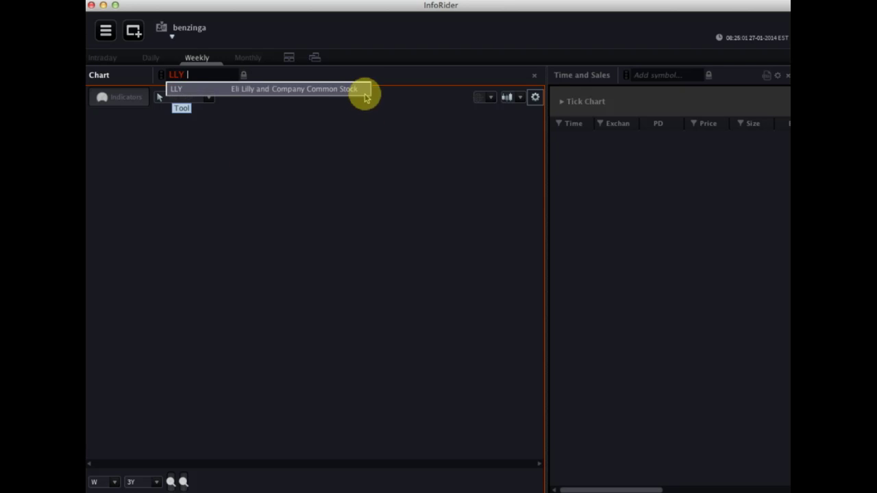
{"action": "left_click", "coordinate": [349, 92]}
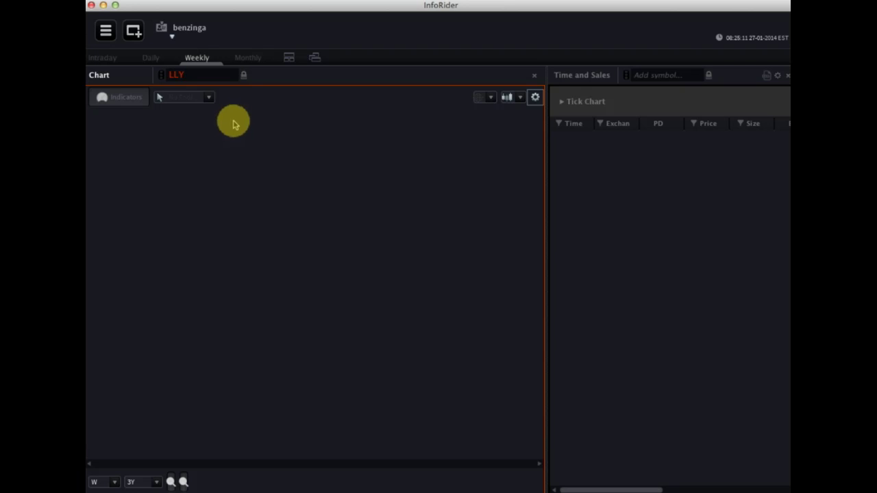
{"action": "left_click", "coordinate": [149, 59]}
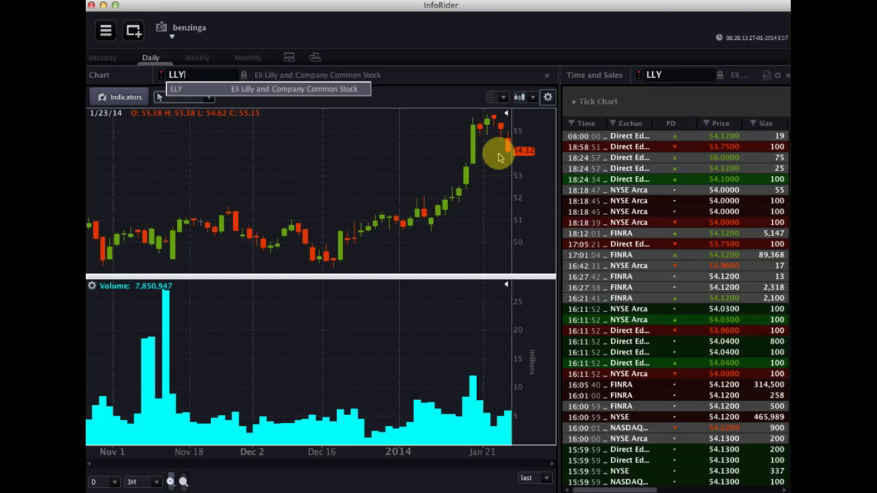
{"action": "key", "text": "Return"}
Load Google Inc. (GOOG) in the daily chart and make the price pane taller
{"action": "key", "text": "BackSpace"}
{"action": "key", "text": "BackSpace"}
{"action": "key", "text": "BackSpace"}
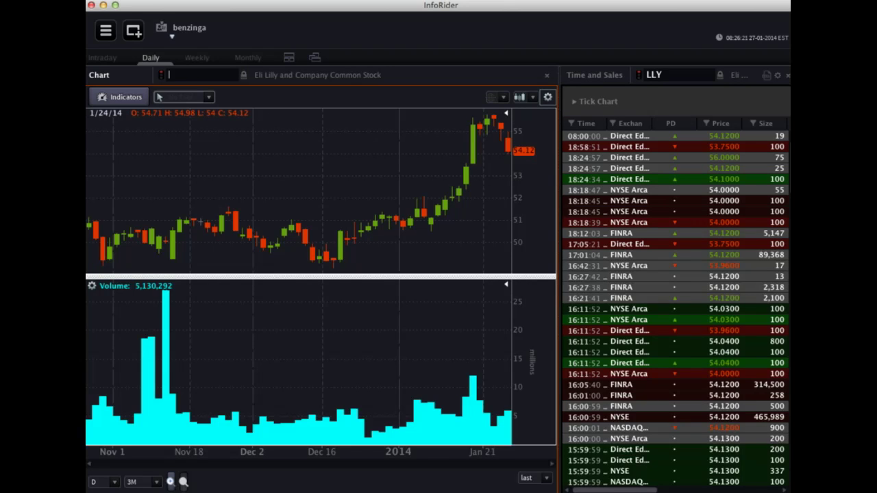
{"action": "type", "text": "GOOG"}
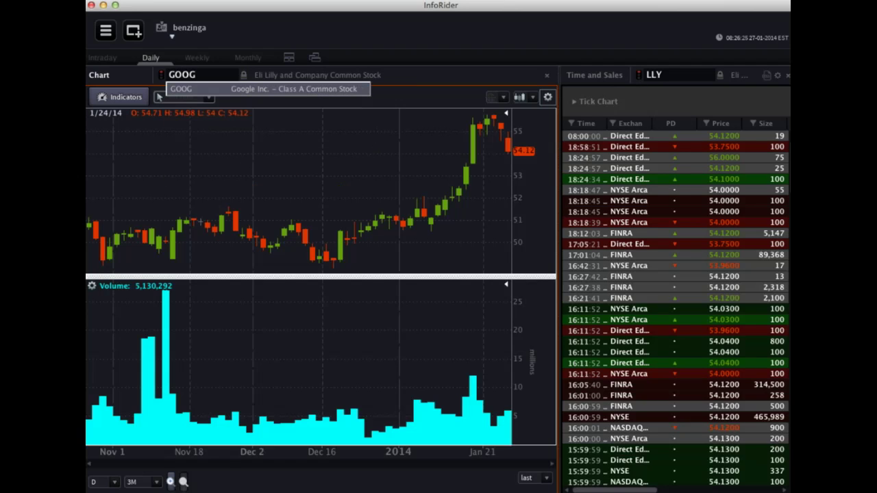
{"action": "left_click", "coordinate": [252, 89]}
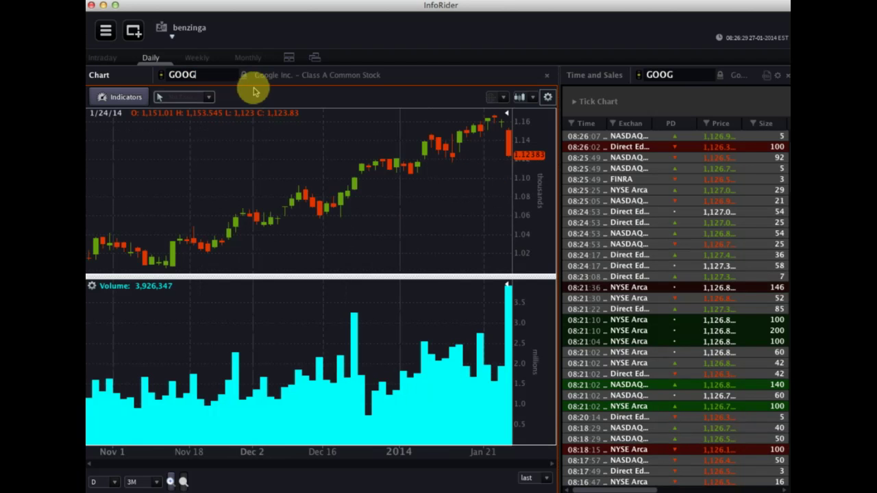
{"action": "left_click_drag", "start_coordinate": [309, 277], "coordinate": [308, 313]}
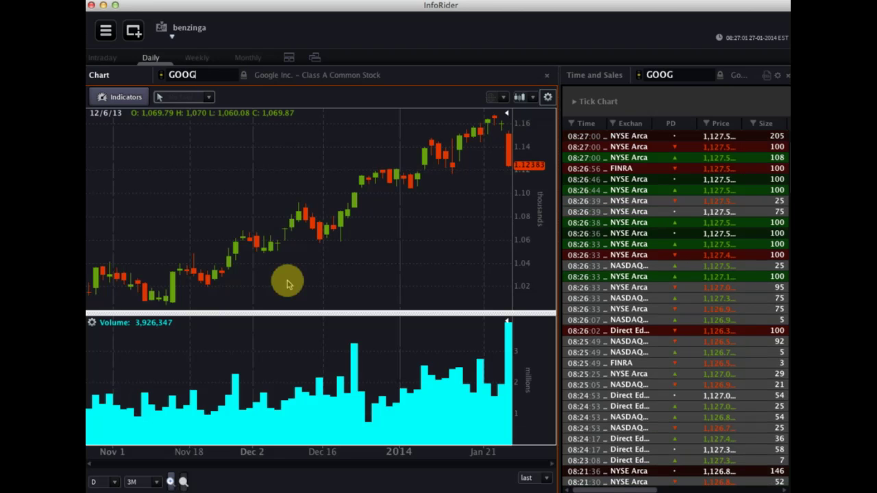
View Google's intraday chart with an enlarged price pane and return to its daily chart
{"action": "left_click", "coordinate": [104, 58]}
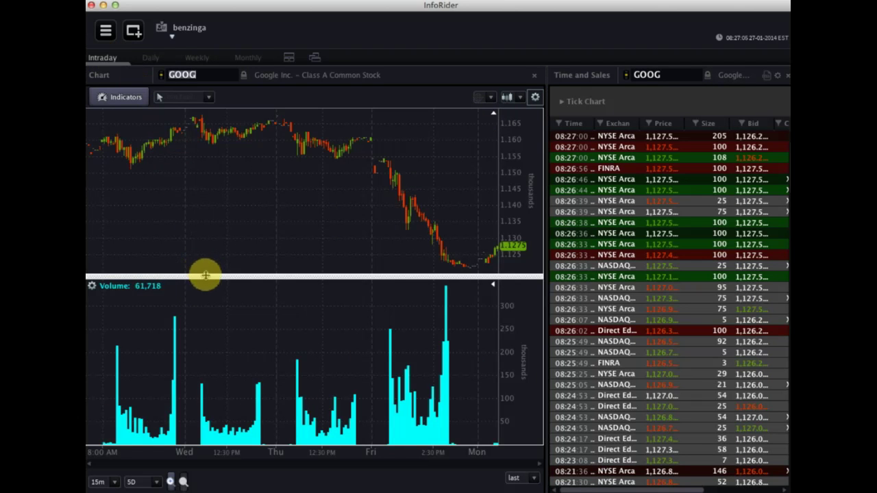
{"action": "left_click_drag", "start_coordinate": [205, 277], "coordinate": [202, 333]}
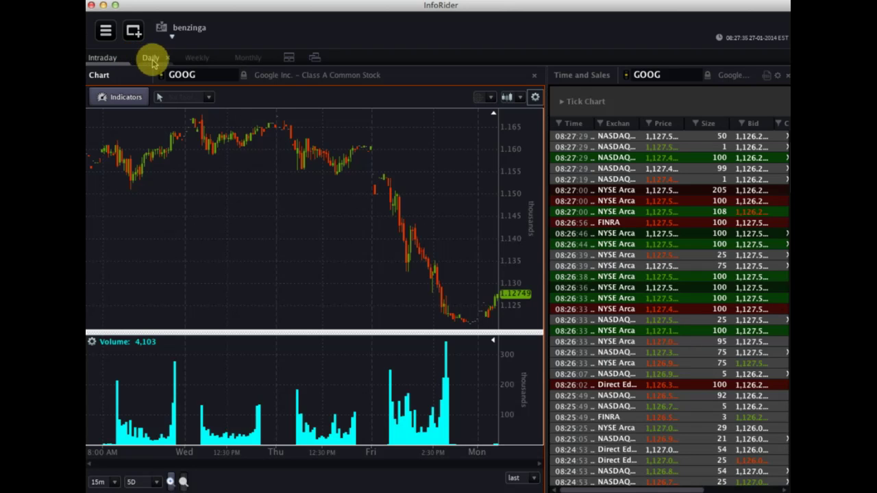
{"action": "left_click", "coordinate": [151, 57]}
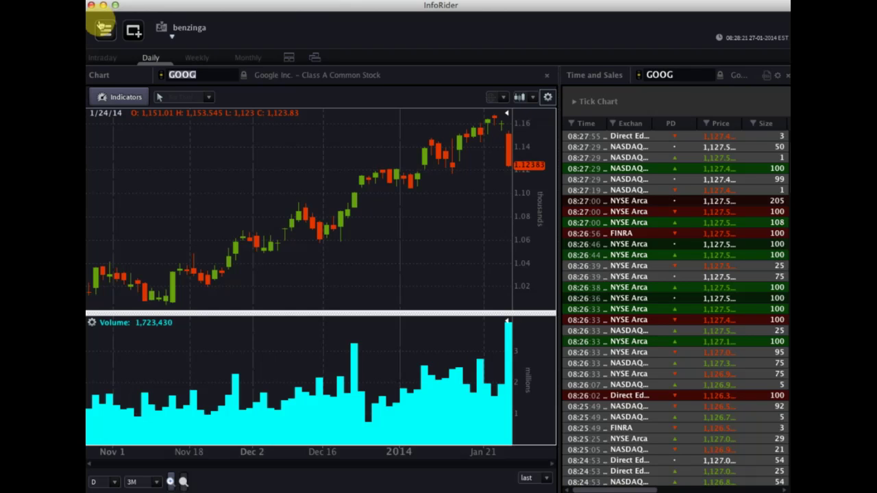
Load the E-mini S&P 500 Futures (/ES) in the daily chart
{"action": "key", "text": "BackSpace"}
{"action": "type", "text": "/ES"}
{"action": "key", "text": "Return"}
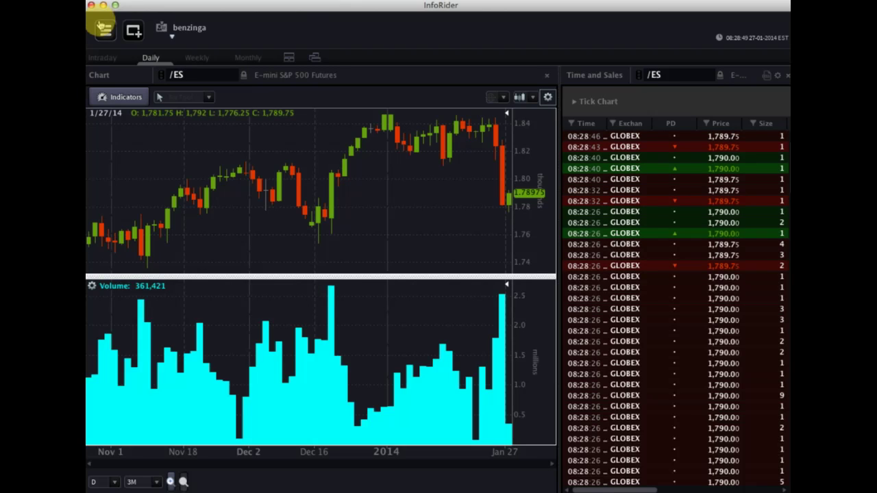
Load KKR & Co. (KKR) in the daily chart and check the latest candle
{"action": "key", "text": "BackSpace"}
{"action": "key", "text": "BackSpace"}
{"action": "key", "text": "BackSpace"}
{"action": "type", "text": "KKR"}
{"action": "key", "text": "Return"}
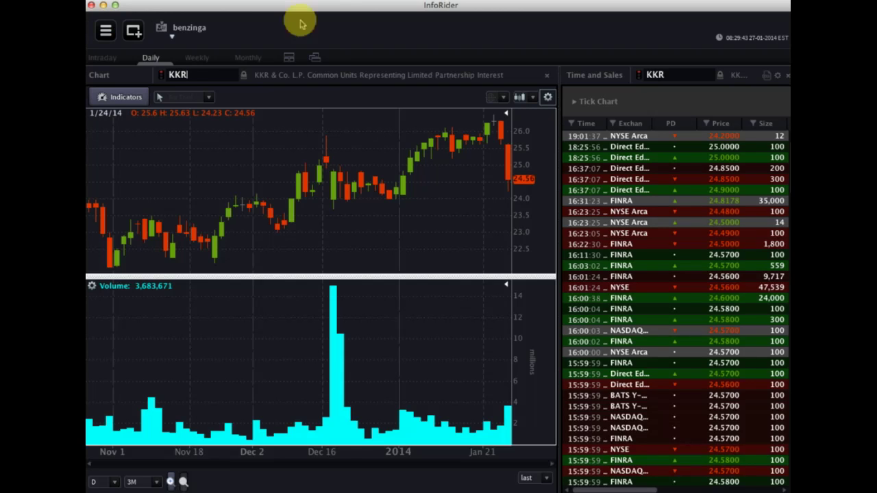
{"action": "left_click", "coordinate": [507, 149]}
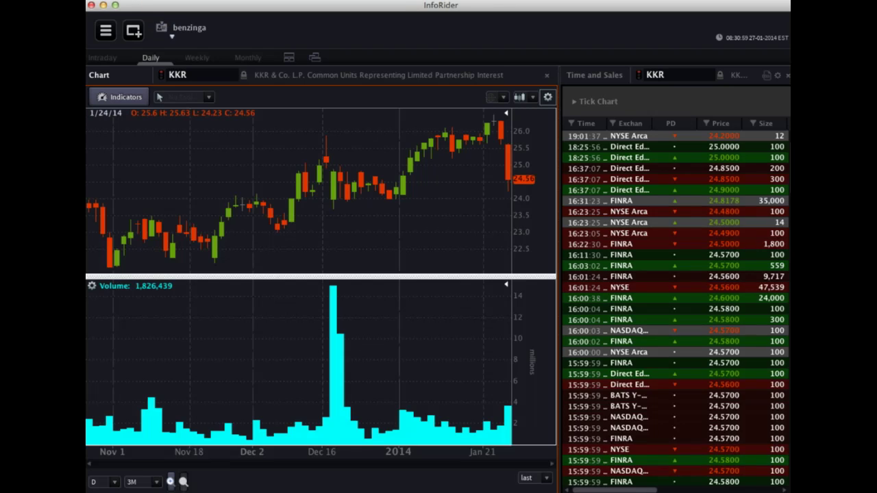
Load Intrepid Potash (IPI) in the daily chart
{"action": "left_click", "coordinate": [192, 74]}
{"action": "key", "text": "BackSpace"}
{"action": "type", "text": "IPI"}
{"action": "key", "text": "Return"}
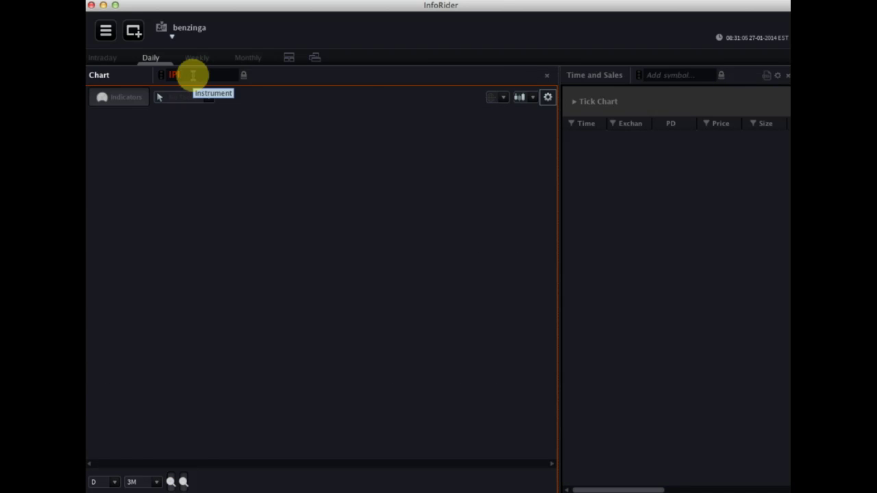
Try to load the symbol POT in the daily chart
{"action": "key", "text": "BackSpace"}
{"action": "key", "text": "BackSpace"}
{"action": "key", "text": "BackSpace"}
{"action": "type", "text": "PO"}
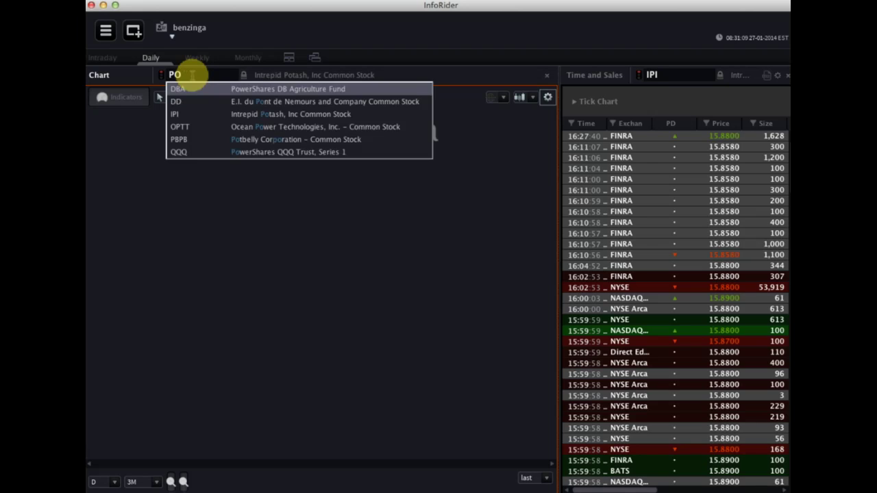
{"action": "type", "text": "T"}
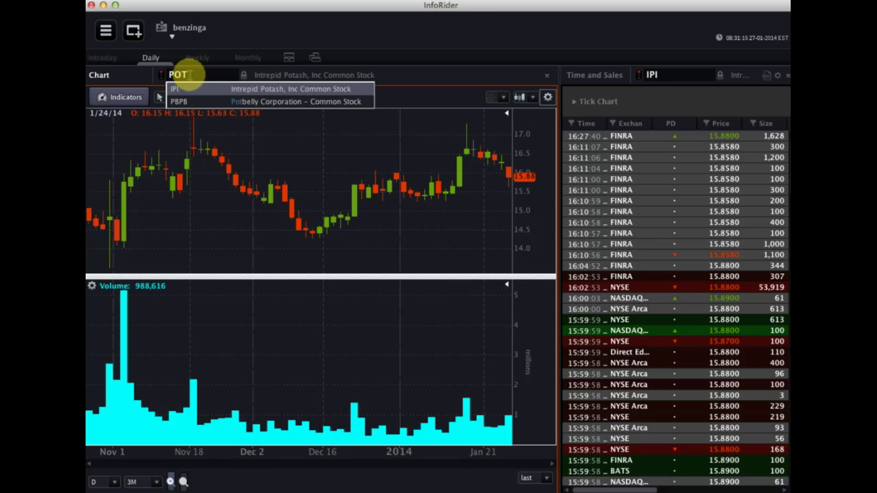
{"action": "key", "text": "Return"}
Re-enter the symbol IPI in the daily chart and try once more to look up POT
{"action": "left_click", "coordinate": [188, 74]}
{"action": "key", "text": "BackSpace"}
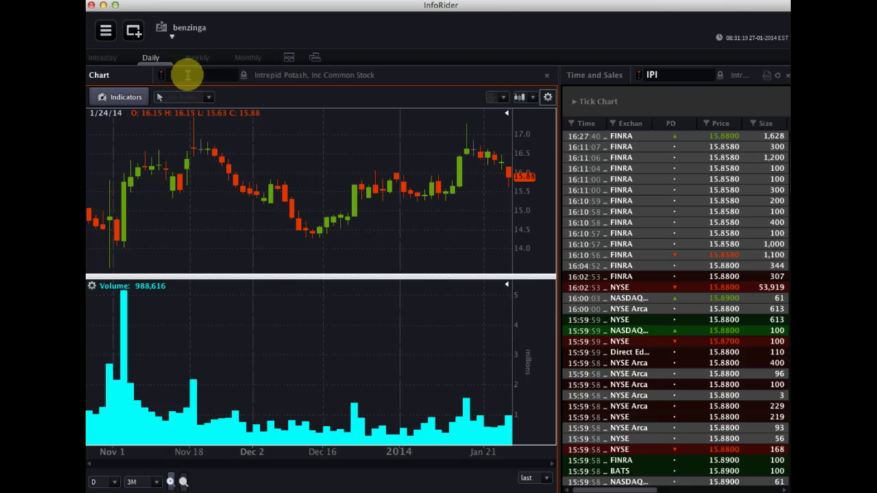
{"action": "type", "text": "IPI"}
{"action": "key", "text": "Return"}
{"action": "left_click", "coordinate": [187, 74]}
{"action": "key", "text": "BackSpace"}
{"action": "type", "text": "POT"}
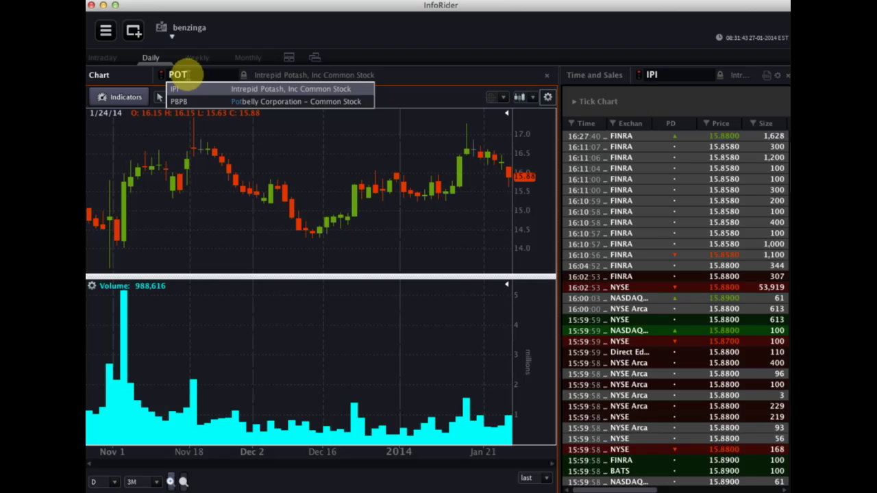
Load Mosaic Company (MOS) in the daily chart
{"action": "key", "text": "BackSpace"}
{"action": "key", "text": "BackSpace"}
{"action": "key", "text": "BackSpace"}
{"action": "type", "text": "MO"}
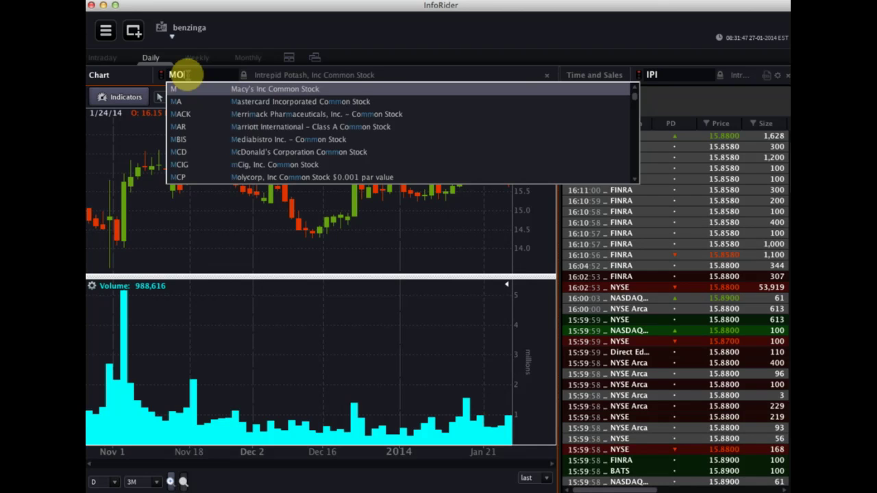
{"action": "type", "text": "S"}
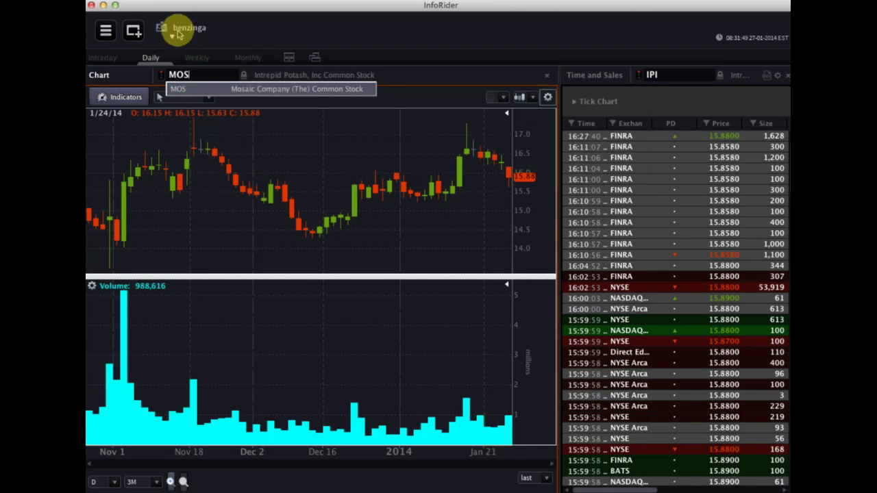
{"action": "left_click", "coordinate": [292, 91]}
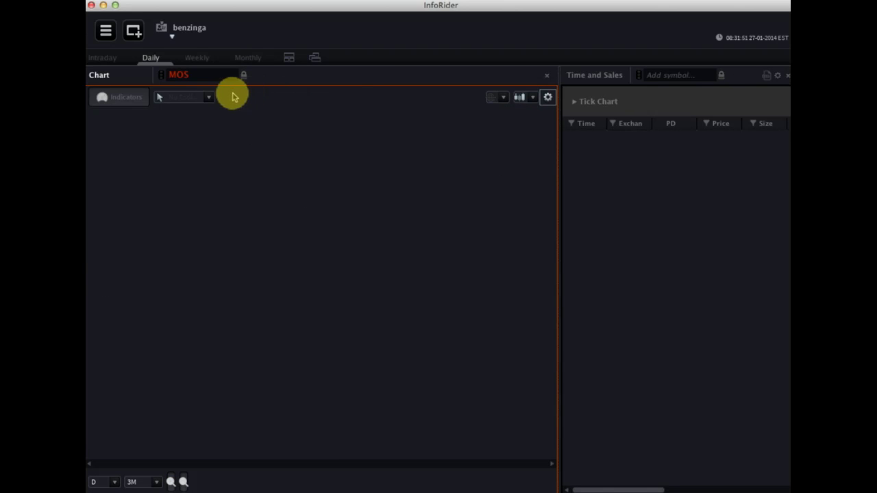
Go through Mosaic's weekly chart to its monthly chart, enlarge the price pane slightly and zoom in on the most recent years
{"action": "left_click", "coordinate": [198, 59]}
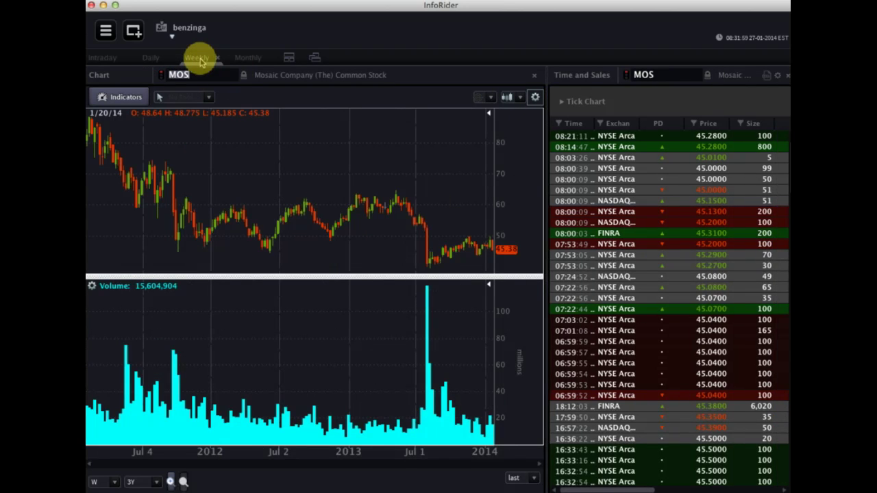
{"action": "left_click", "coordinate": [248, 58]}
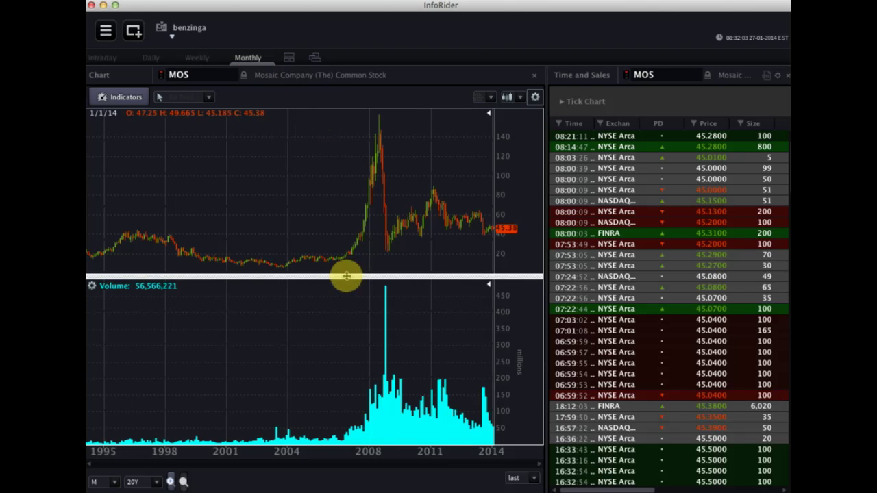
{"action": "left_click_drag", "start_coordinate": [346, 277], "coordinate": [346, 285]}
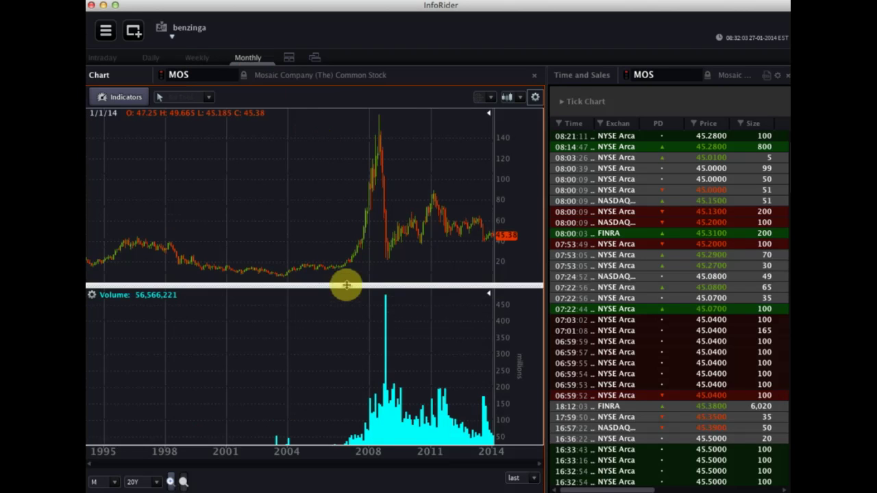
{"action": "left_click", "coordinate": [170, 482]}
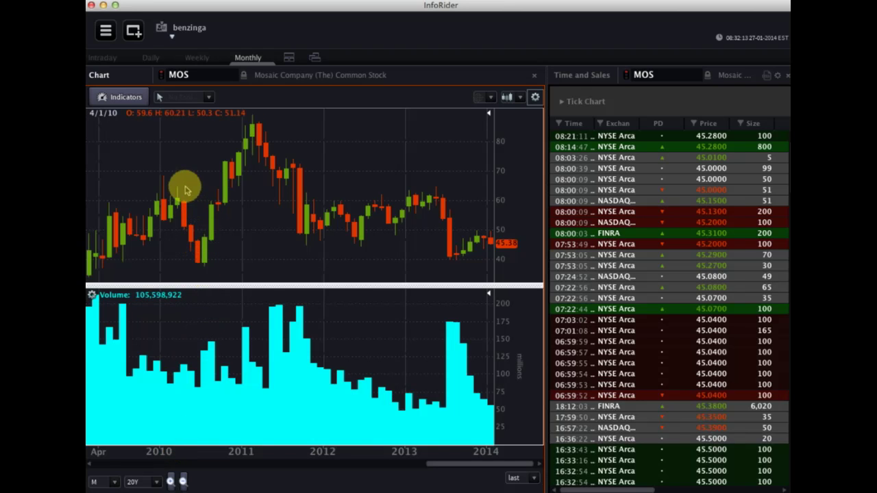
Return Mosaic to the daily chart and try to look up the symbol POT
{"action": "left_click", "coordinate": [152, 61]}
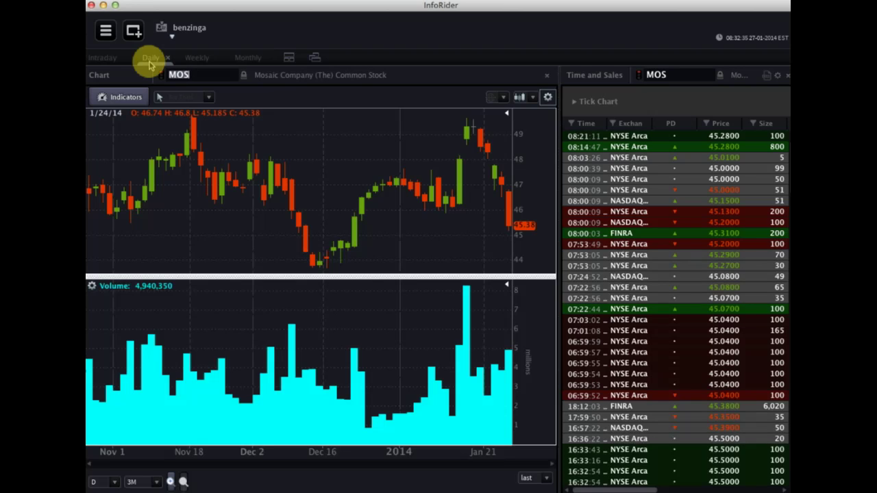
{"action": "key", "text": "BackSpace"}
{"action": "type", "text": "POT"}
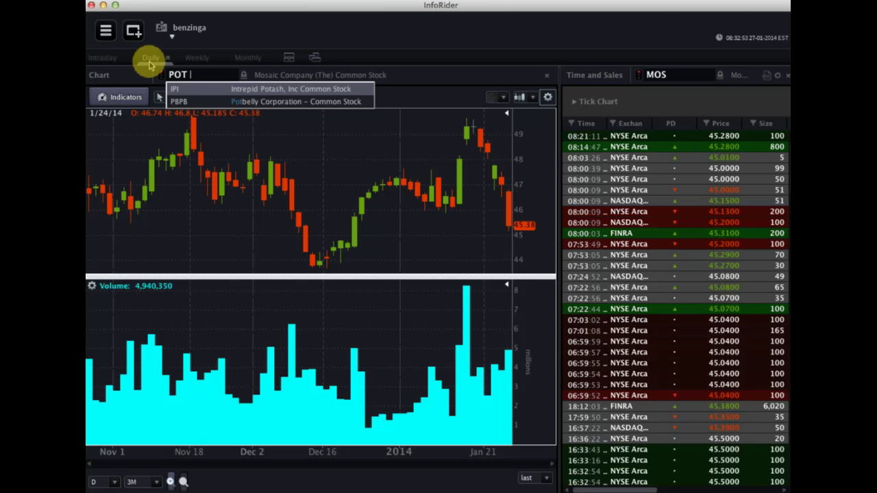
Load Facebook (FB) in the daily chart and enlarge its price pane, zoomed in on the period from mid-December
{"action": "key", "text": "BackSpace"}
{"action": "key", "text": "BackSpace"}
{"action": "key", "text": "BackSpace"}
{"action": "key", "text": "BackSpace"}
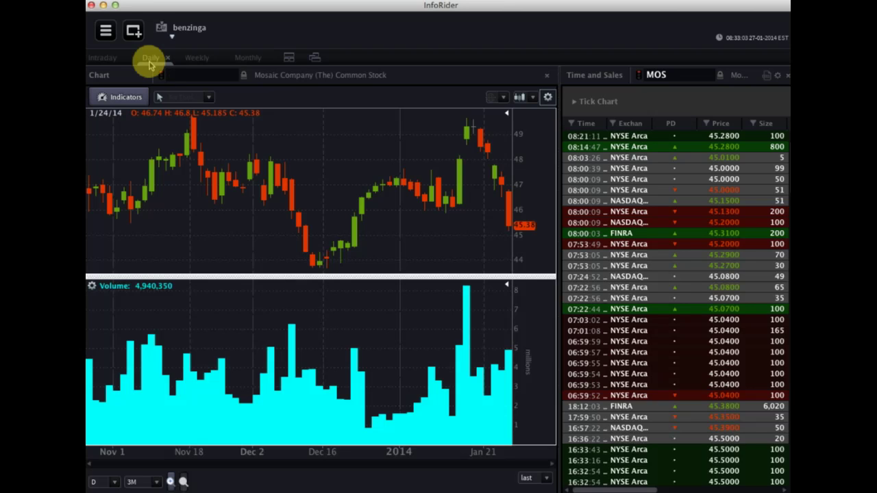
{"action": "type", "text": "FB"}
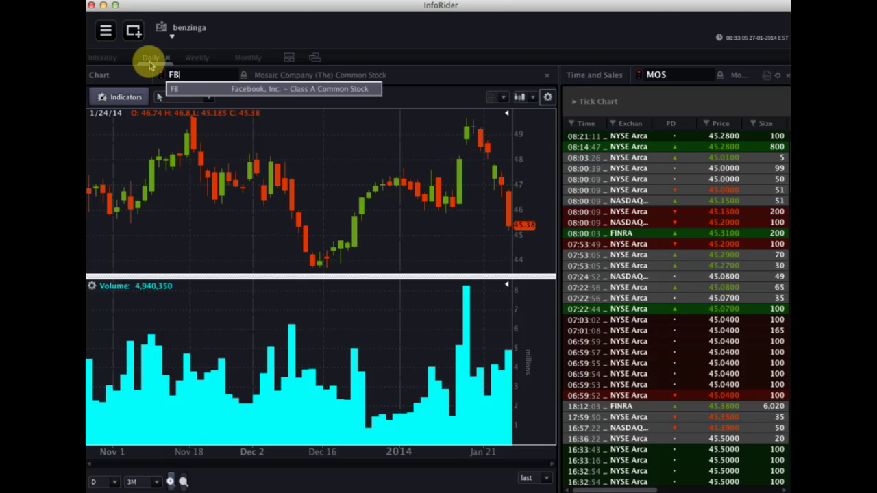
{"action": "left_click", "coordinate": [259, 90]}
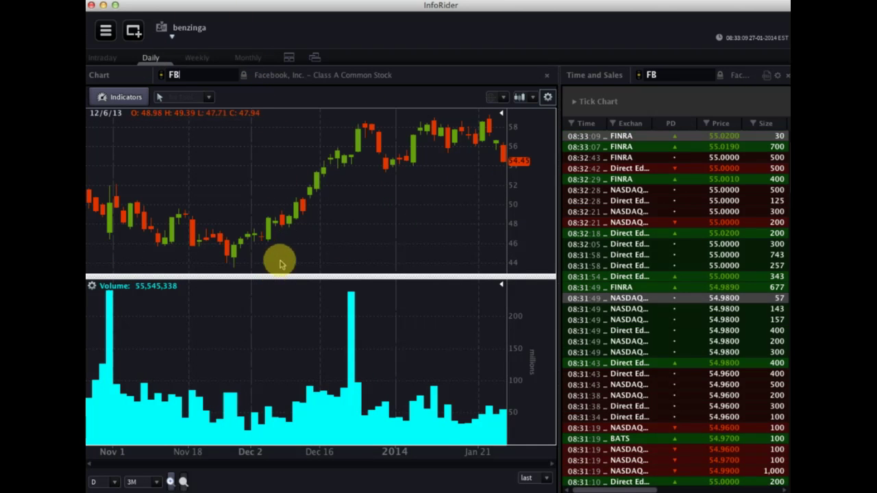
{"action": "left_click_drag", "start_coordinate": [275, 273], "coordinate": [274, 308]}
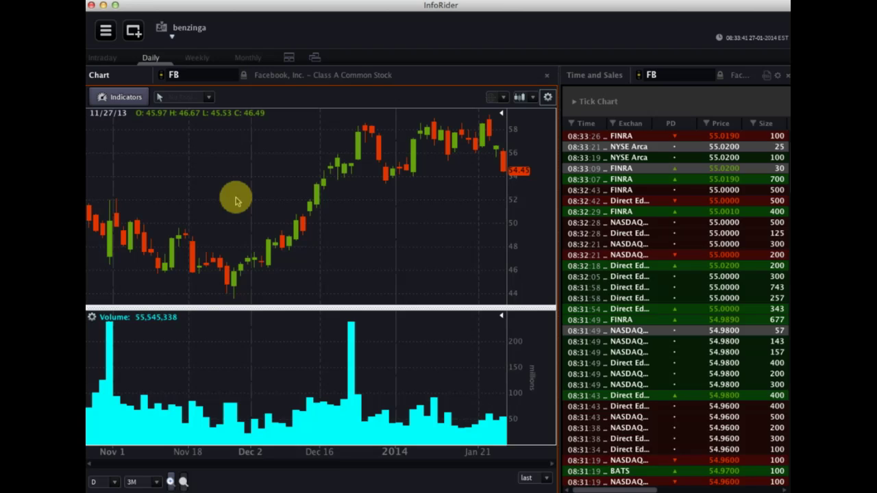
{"action": "scroll", "coordinate": [280, 176], "scroll_direction": "up", "scroll_amount": 3}
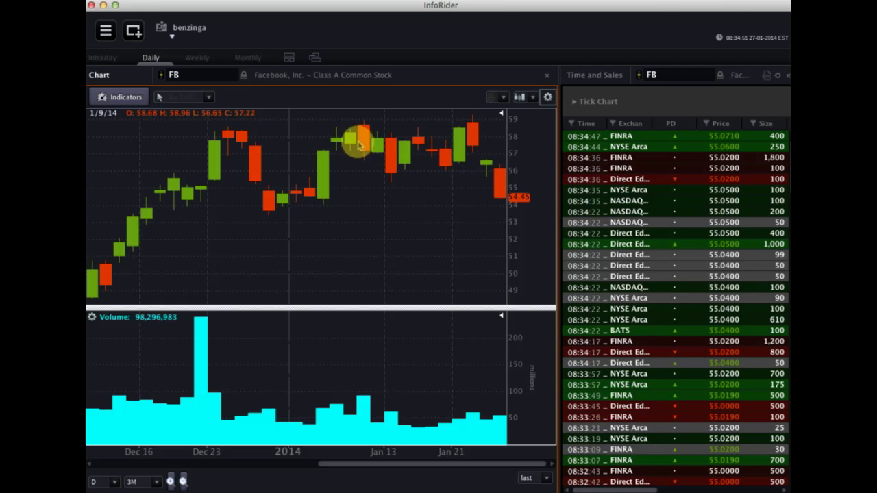
Replace Facebook with Twitter, Inc. (TWTR) in the daily chart
{"action": "left_click", "coordinate": [212, 76]}
{"action": "key", "text": "BackSpace"}
{"action": "key", "text": "BackSpace"}
{"action": "type", "text": "TWTR"}
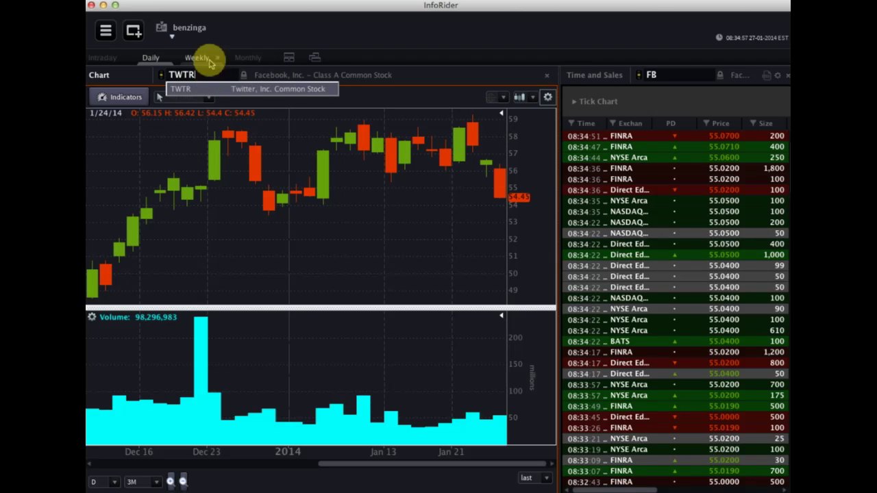
{"action": "left_click", "coordinate": [248, 89]}
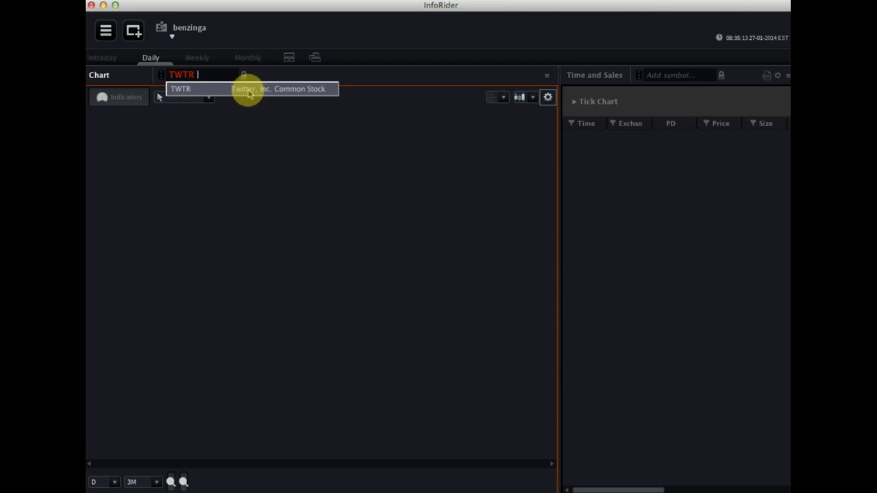
{"action": "left_click", "coordinate": [248, 94]}
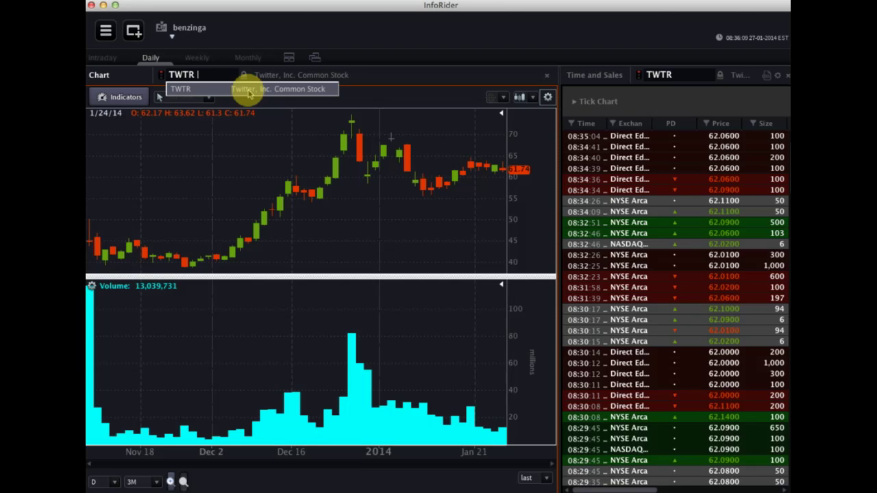
Load Tesla Motors (TSLA) in the daily chart
{"action": "key", "text": "BackSpace"}
{"action": "key", "text": "BackSpace"}
{"action": "key", "text": "BackSpace"}
{"action": "key", "text": "BackSpace"}
{"action": "type", "text": "TSLA"}
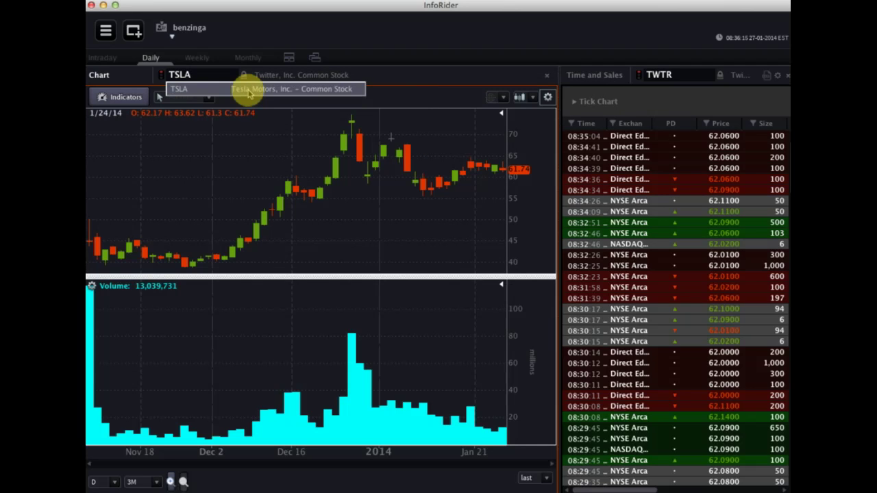
{"action": "key", "text": "Return"}
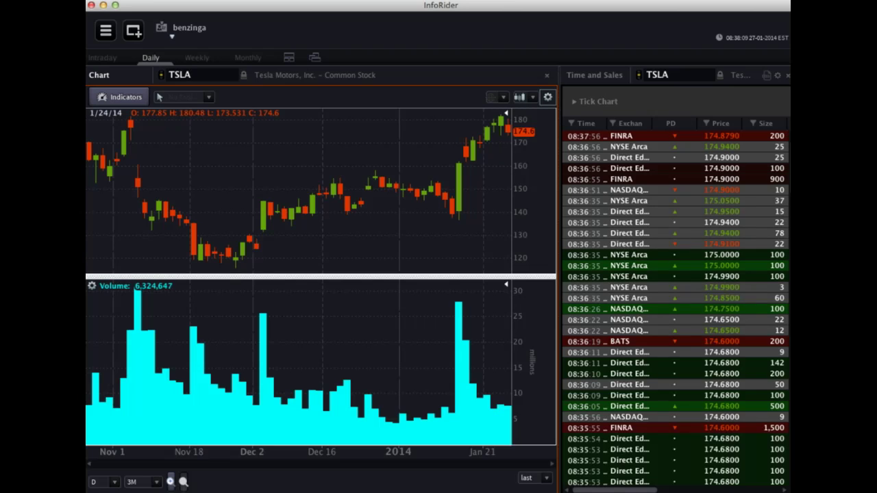
Load Royal Caribbean Cruises (RCL) in the daily chart, correcting the mistyped symbol PCL
{"action": "key", "text": "Return"}
{"action": "type", "text": "PCL"}
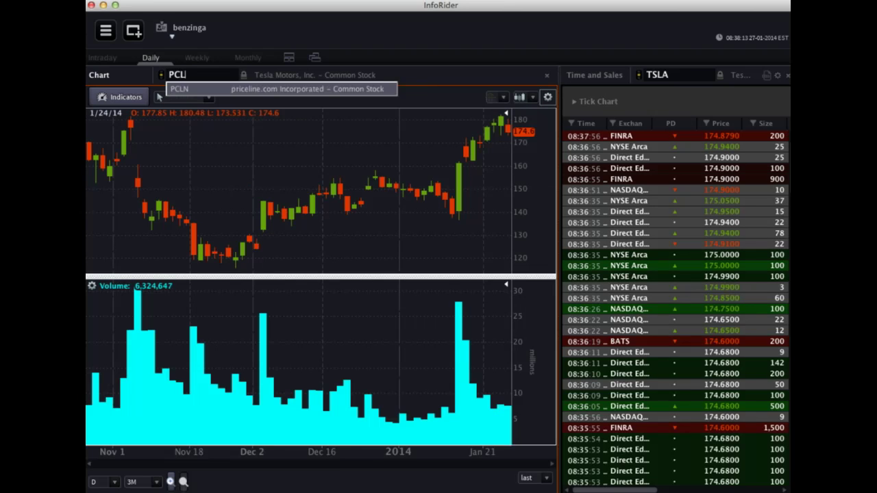
{"action": "key", "text": "BackSpace"}
{"action": "key", "text": "BackSpace"}
{"action": "key", "text": "BackSpace"}
{"action": "type", "text": "RCL"}
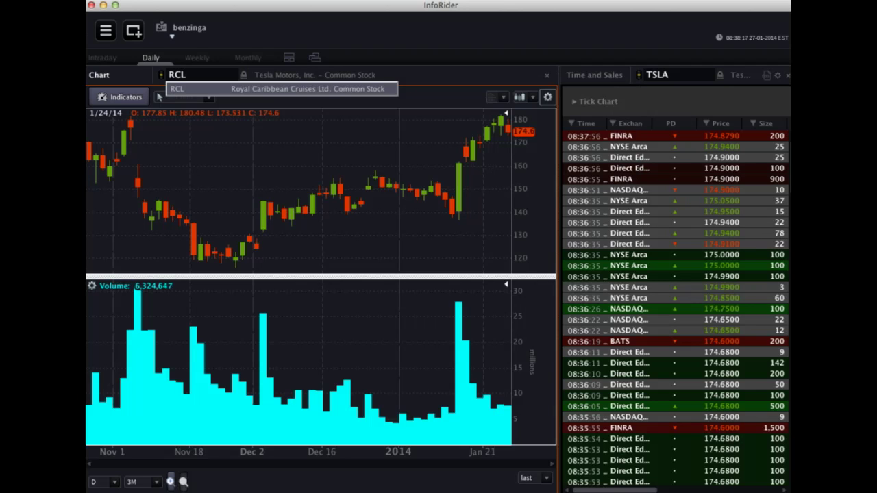
{"action": "left_click", "coordinate": [268, 94]}
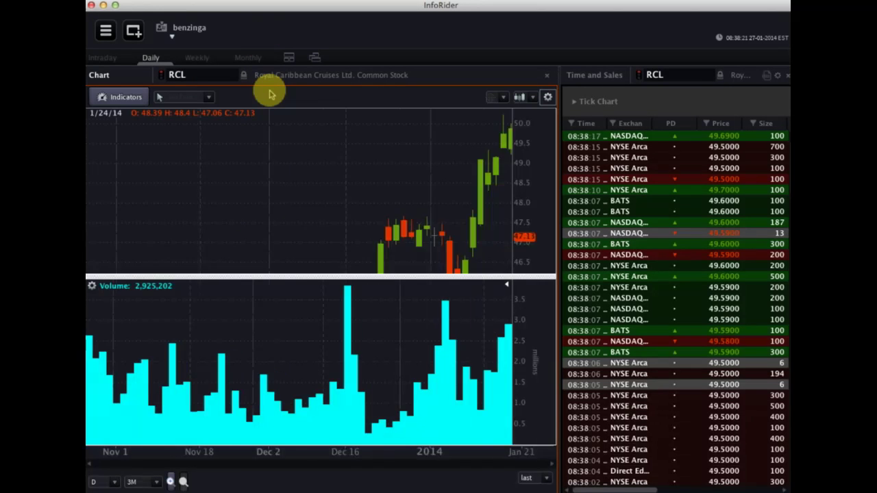
Show Royal Caribbean's intraday chart with a slightly taller price pane, zoomed in on Friday's and Monday's bars
{"action": "left_click", "coordinate": [104, 58]}
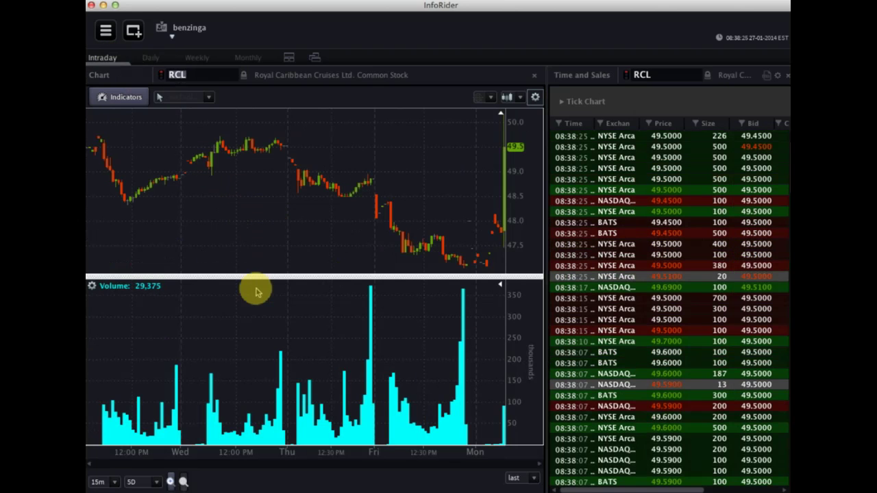
{"action": "left_click_drag", "start_coordinate": [251, 275], "coordinate": [250, 295]}
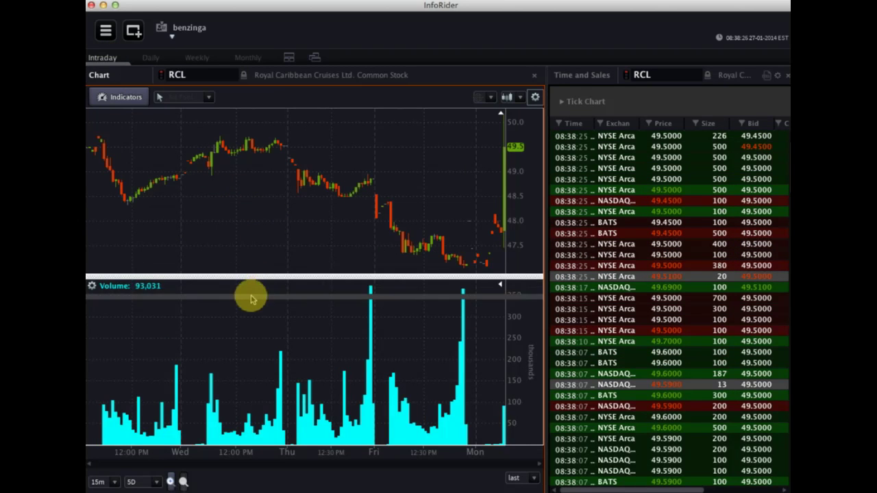
{"action": "left_click", "coordinate": [170, 481]}
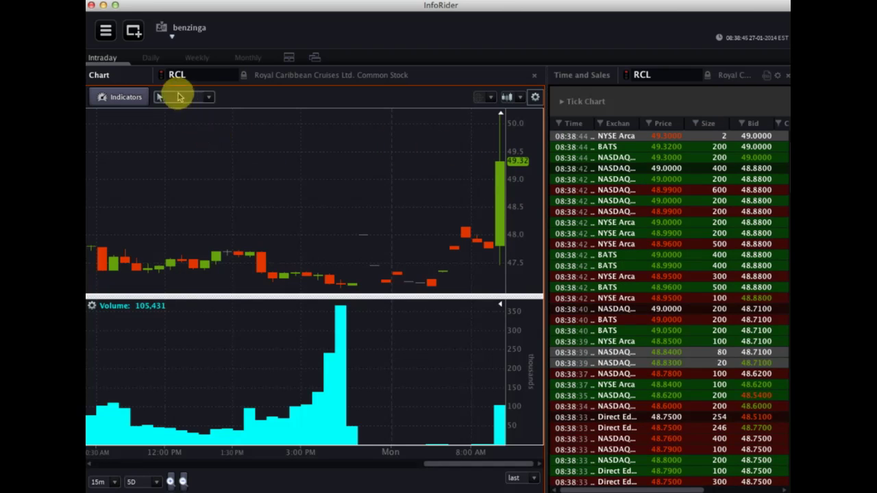
Review Royal Caribbean's daily chart and its weekly chart, enlarging the weekly price pane
{"action": "left_click", "coordinate": [155, 59]}
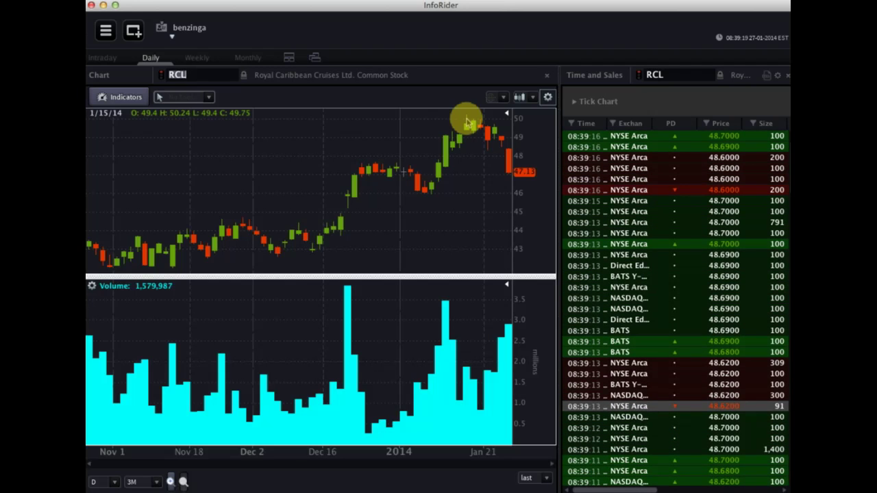
{"action": "left_click", "coordinate": [198, 57]}
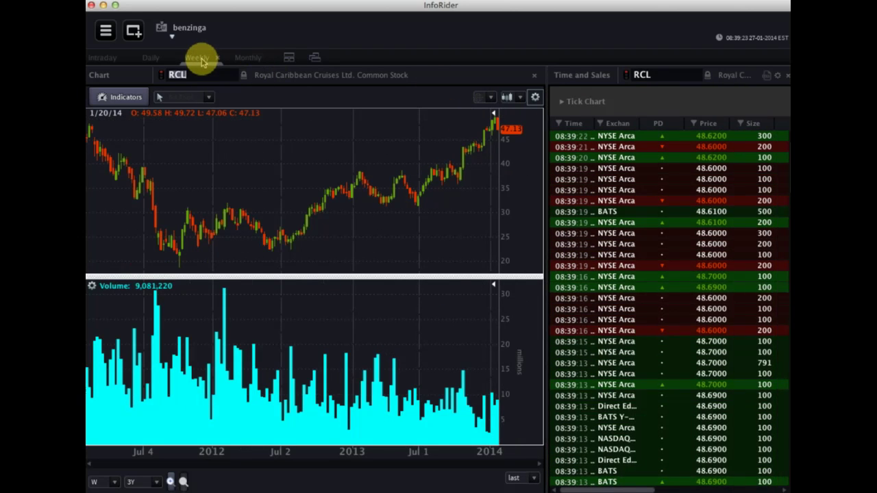
{"action": "left_click", "coordinate": [228, 280]}
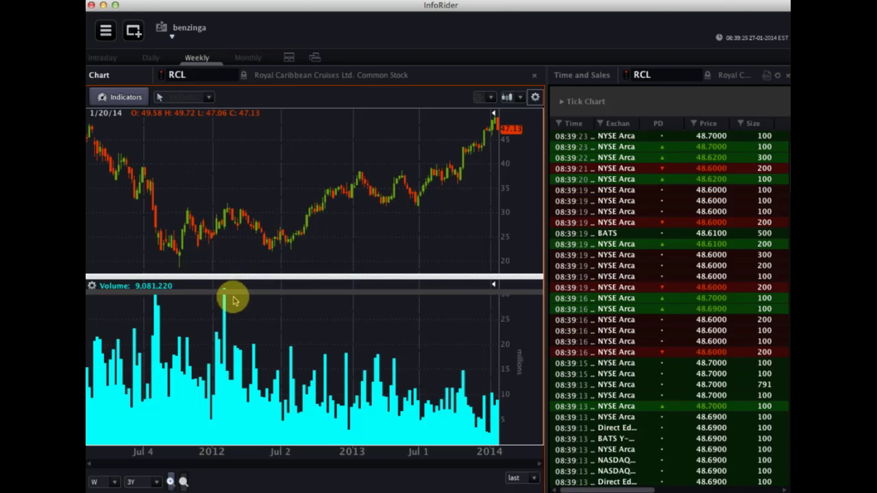
{"action": "left_click_drag", "start_coordinate": [233, 300], "coordinate": [235, 313]}
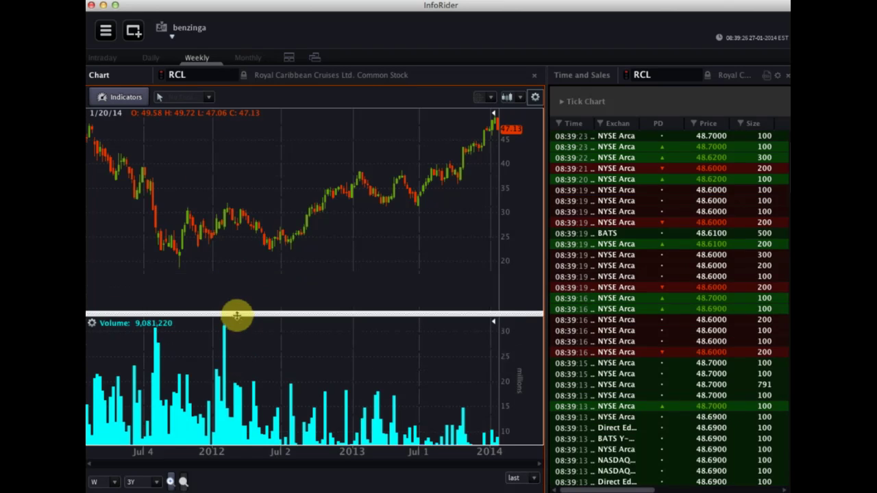
Show Royal Caribbean's monthly chart with a taller price pane, zoomed in on the years since 2009
{"action": "left_click", "coordinate": [241, 59]}
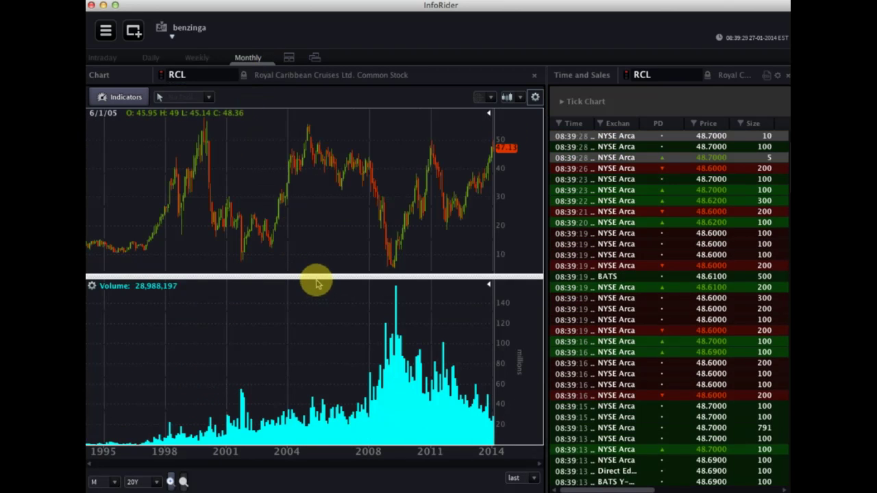
{"action": "left_click_drag", "start_coordinate": [318, 278], "coordinate": [318, 313]}
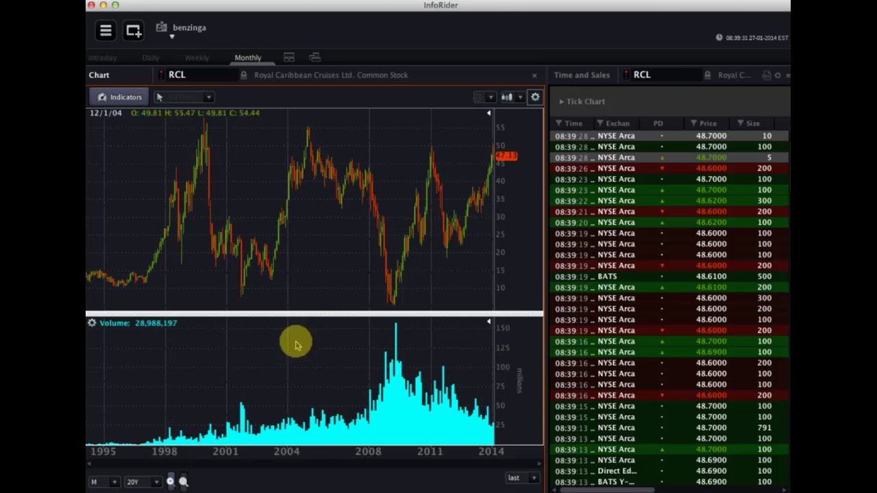
{"action": "left_click", "coordinate": [171, 482]}
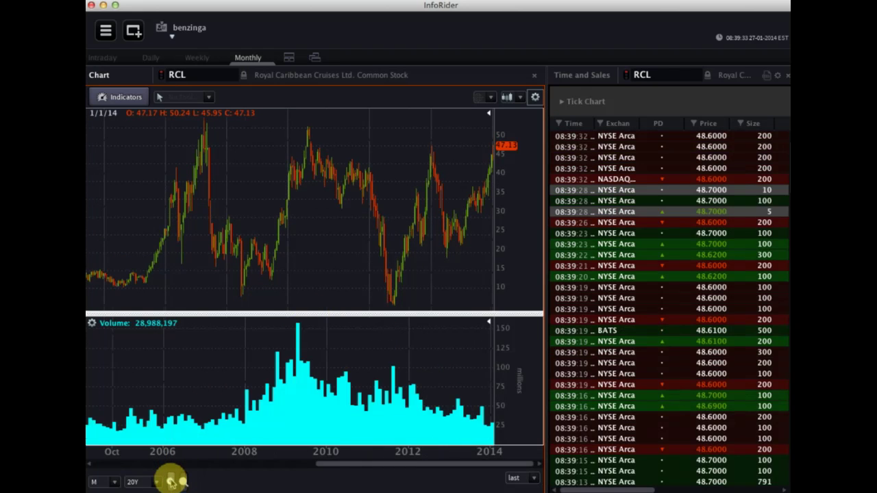
{"action": "left_click", "coordinate": [171, 482]}
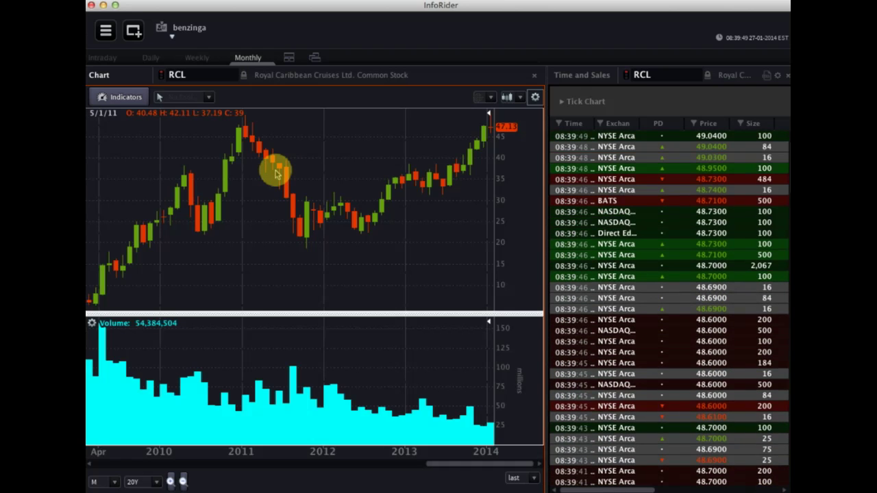
Load Carnival Corporation (CCL) in the monthly chart
{"action": "left_click", "coordinate": [216, 70]}
{"action": "key", "text": "BackSpace"}
{"action": "type", "text": "CCL"}
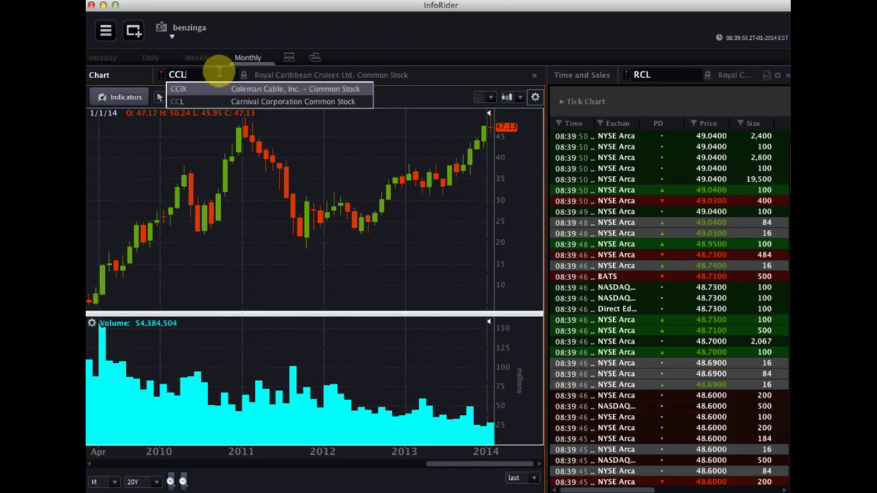
{"action": "key", "text": "Return"}
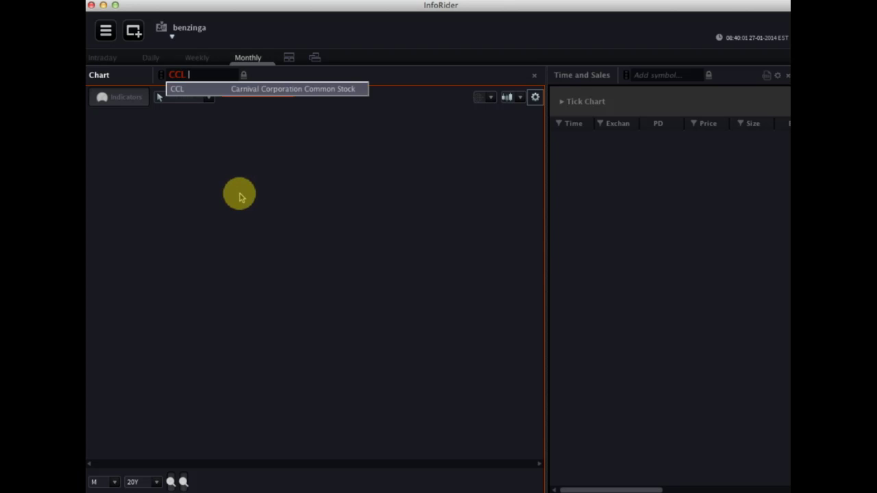
{"action": "left_click", "coordinate": [333, 90]}
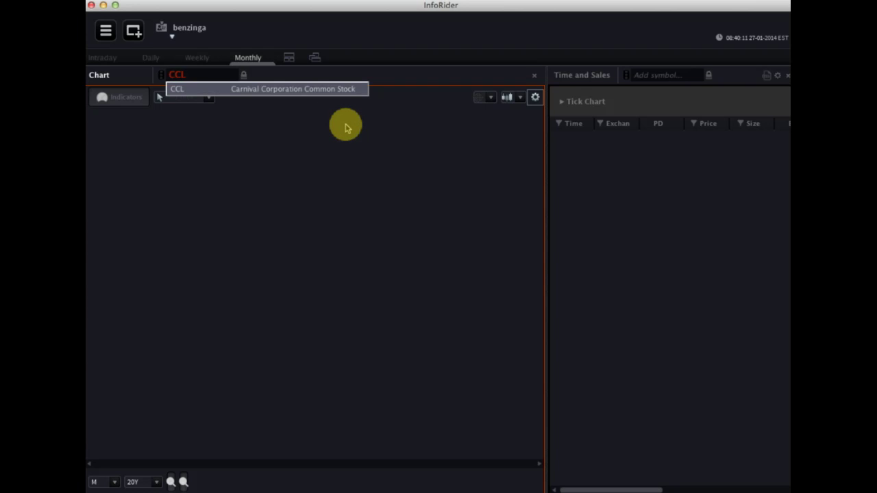
{"action": "key", "text": "Return"}
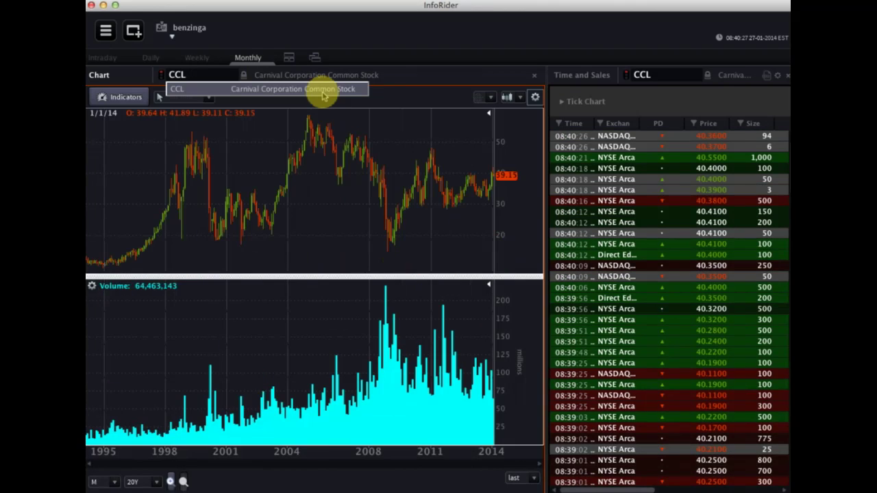
Show Carnival's intraday chart and slightly enlarge its price pane
{"action": "left_click", "coordinate": [103, 59]}
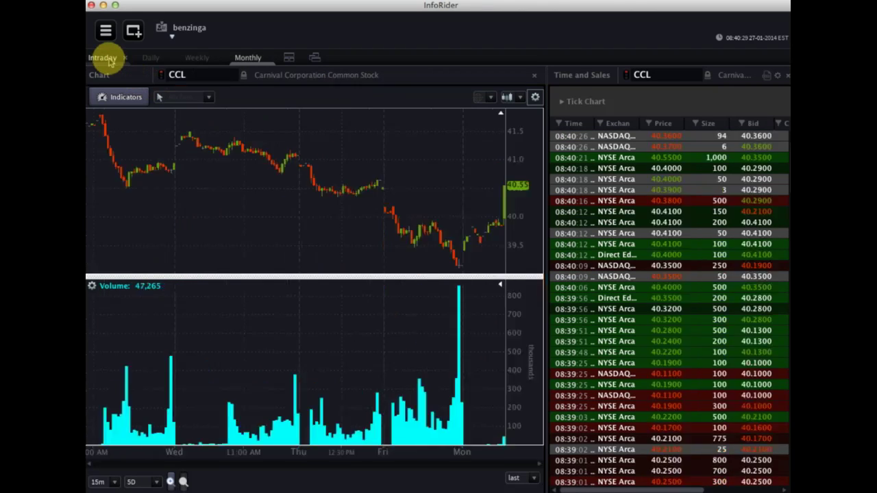
{"action": "type", "text": "CCL"}
{"action": "key", "text": "Return"}
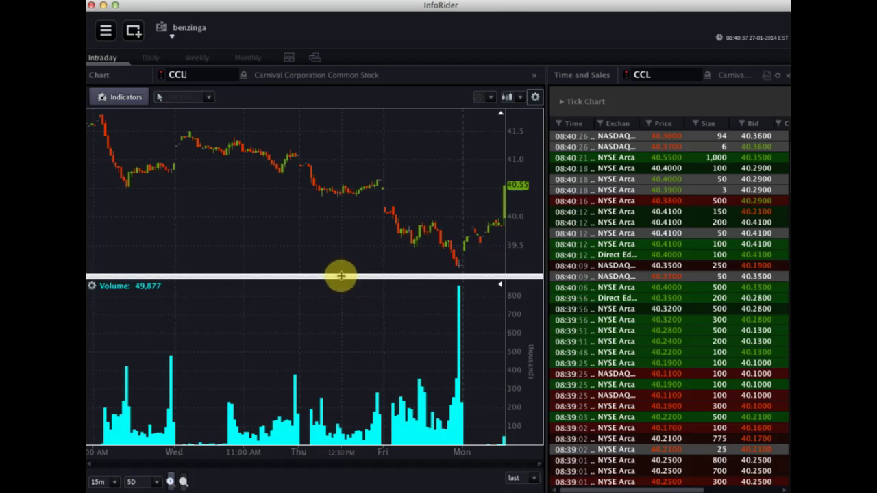
{"action": "left_click_drag", "start_coordinate": [341, 275], "coordinate": [343, 293]}
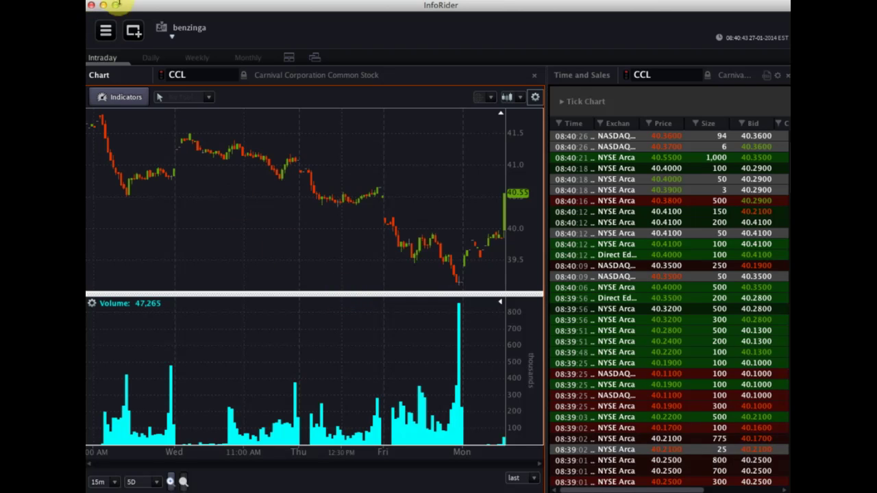
Switch from Carnival's intraday chart to its daily chart and load General Electric (GE) there
{"action": "left_click", "coordinate": [150, 58]}
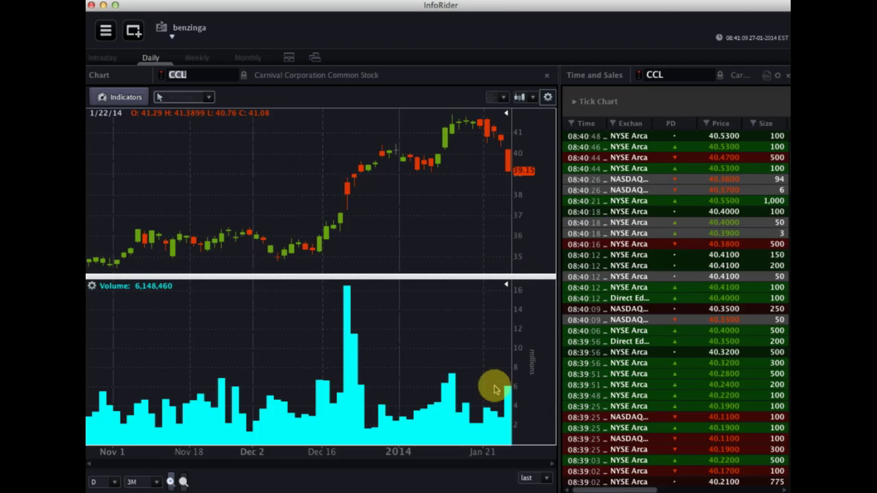
{"action": "left_click", "coordinate": [129, 134]}
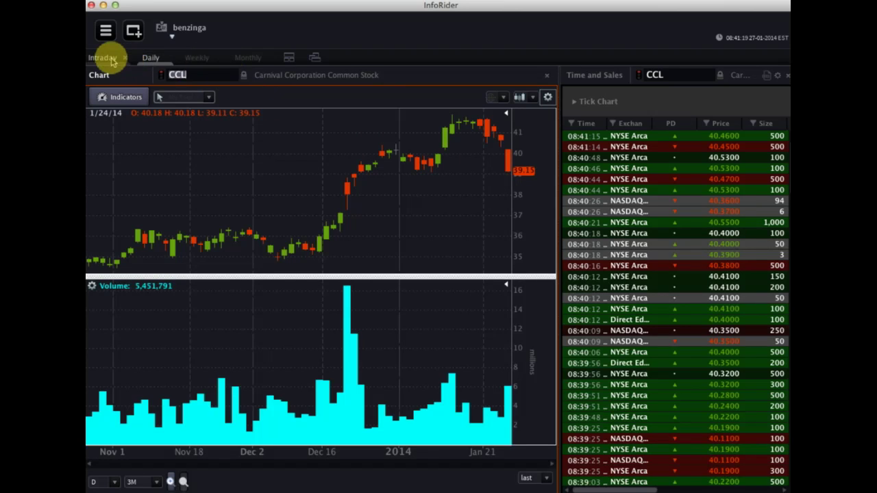
{"action": "left_click", "coordinate": [196, 75]}
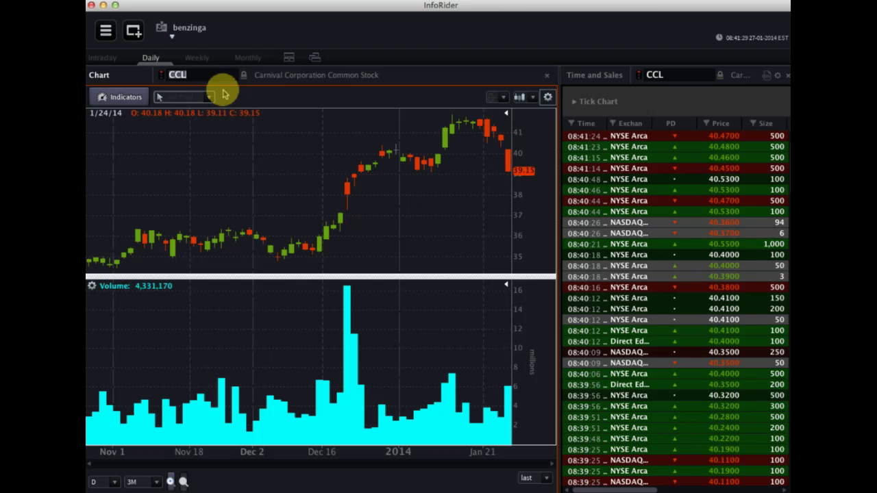
{"action": "key", "text": "BackSpace"}
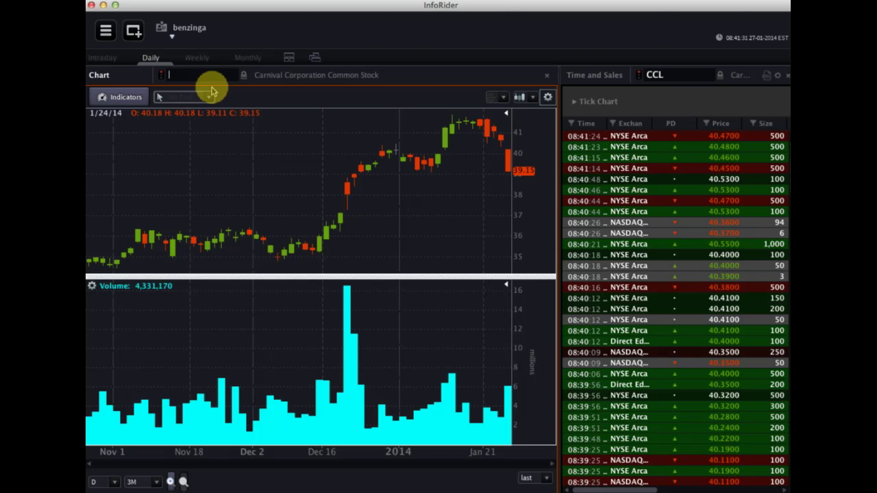
{"action": "type", "text": "GE"}
{"action": "key", "text": "Return"}
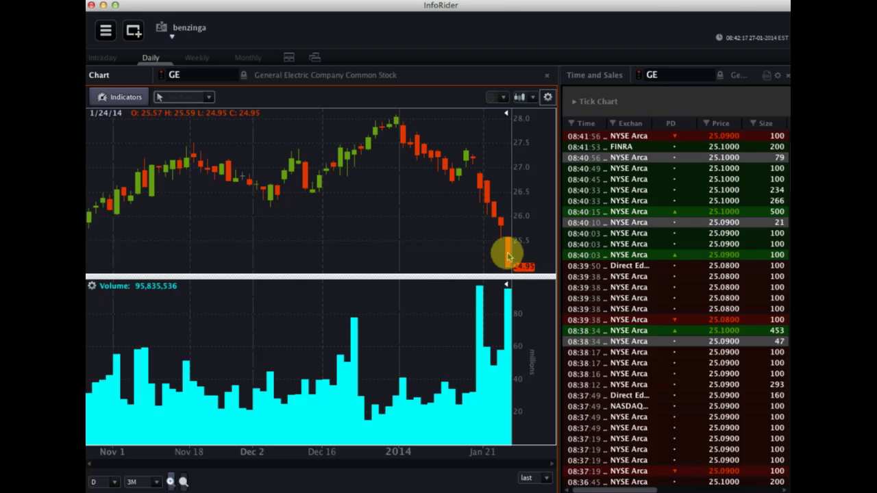
Show General Electric's weekly chart with a slightly taller price pane, zoomed in on the period since May 2013
{"action": "left_click", "coordinate": [197, 60]}
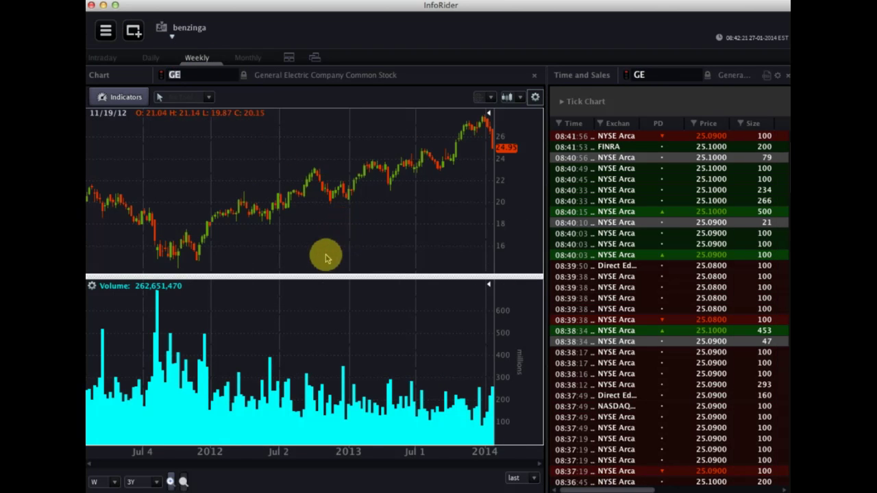
{"action": "left_click_drag", "start_coordinate": [316, 276], "coordinate": [316, 288]}
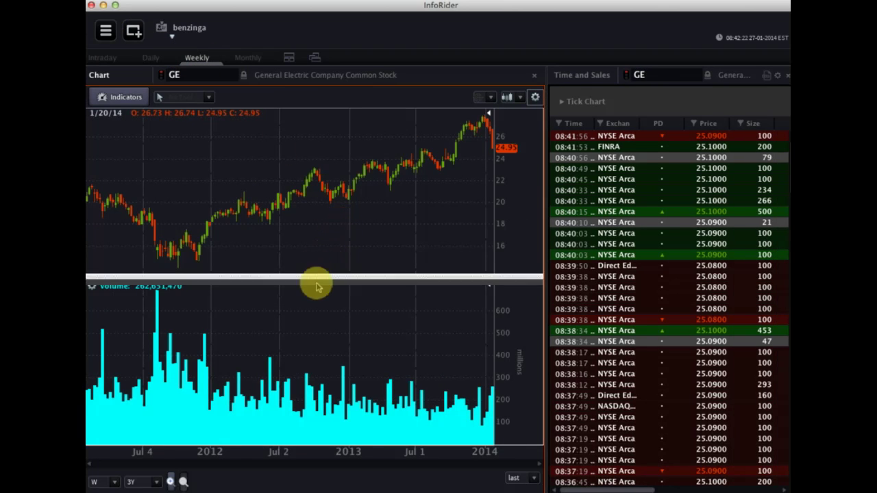
{"action": "left_click", "coordinate": [170, 481]}
{"action": "left_click", "coordinate": [170, 481]}
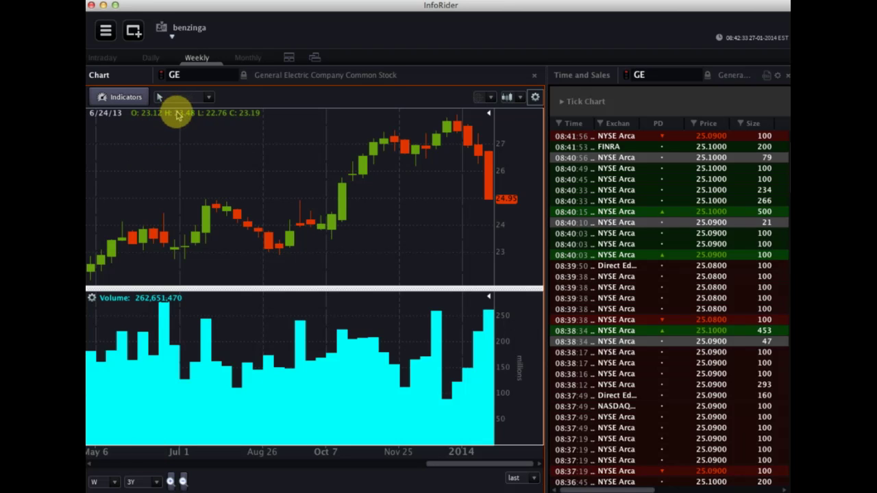
Load CVR Energy (CVI) and show its daily chart
{"action": "left_click", "coordinate": [187, 76]}
{"action": "key", "text": "BackSpace"}
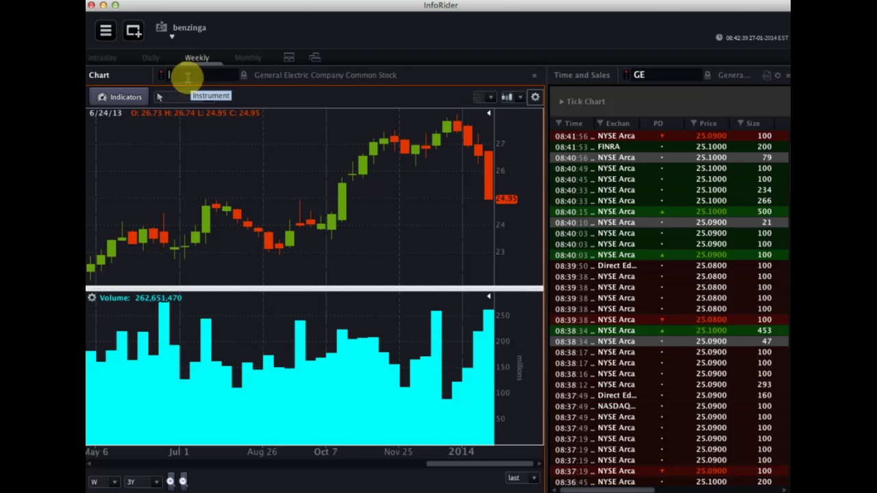
{"action": "type", "text": "CVI"}
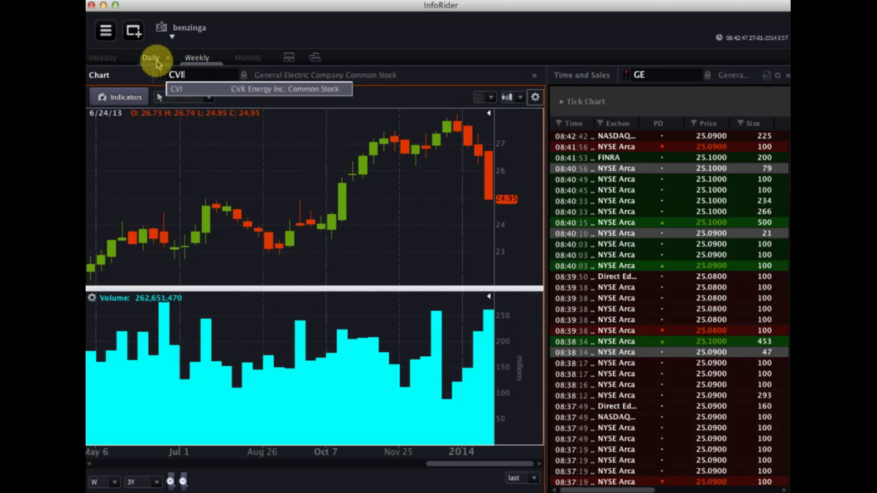
{"action": "left_click", "coordinate": [155, 58]}
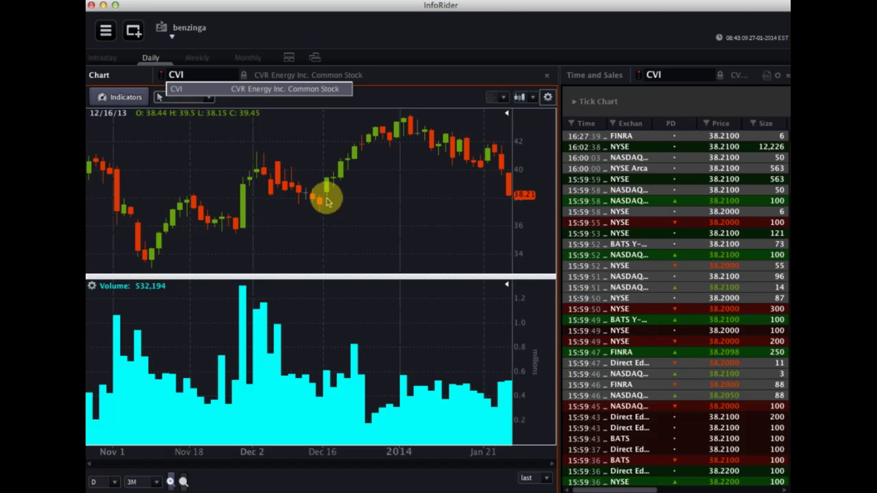
{"action": "key", "text": "Return"}
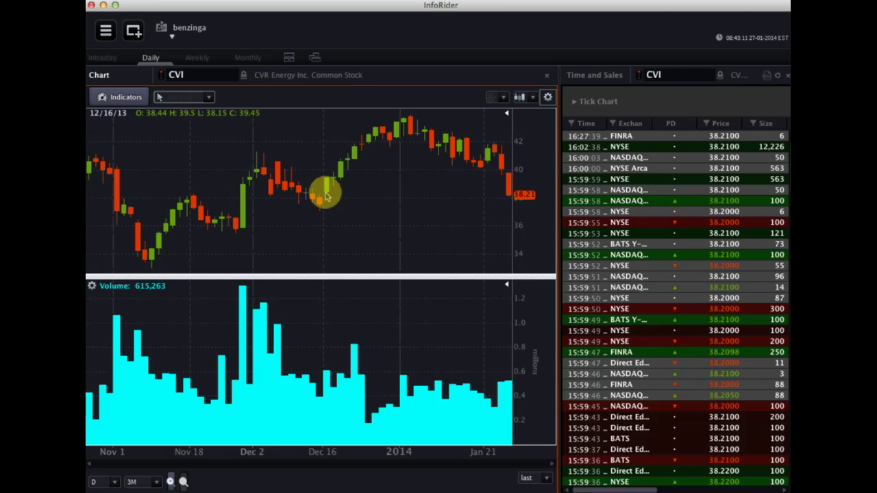
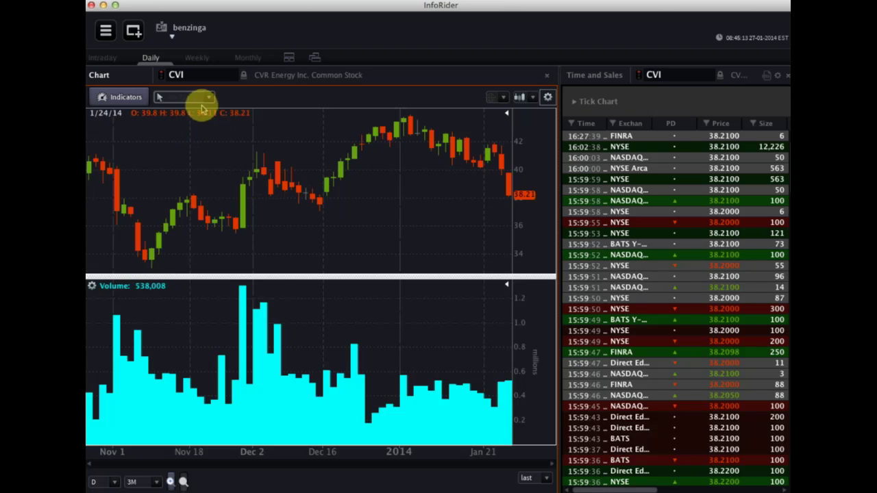
Try to load Morgan Stanley (MS) in the daily chart from the suggested symbols
{"action": "left_click", "coordinate": [185, 73]}
{"action": "key", "text": "BackSpace"}
{"action": "type", "text": "MS"}
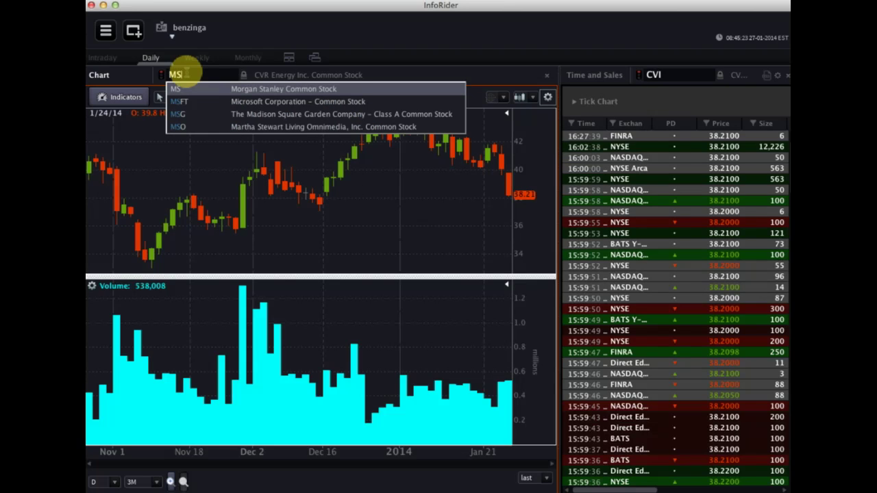
{"action": "left_click", "coordinate": [269, 89]}
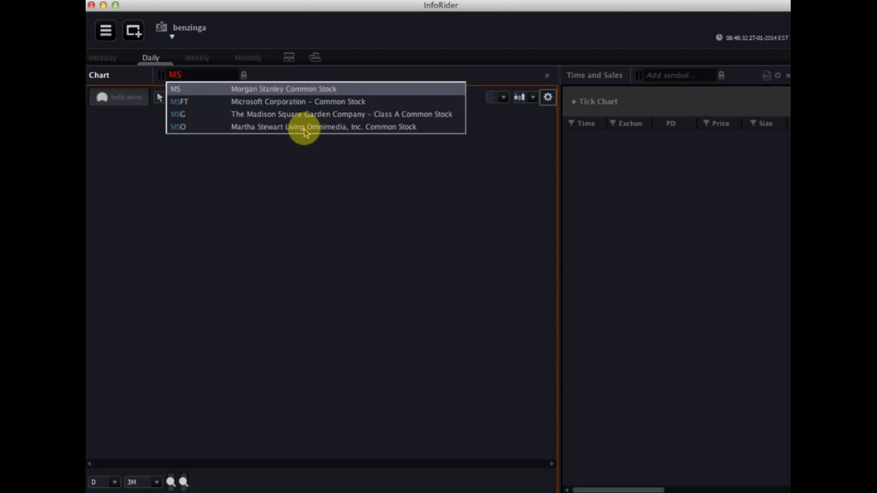
{"action": "left_click", "coordinate": [264, 89]}
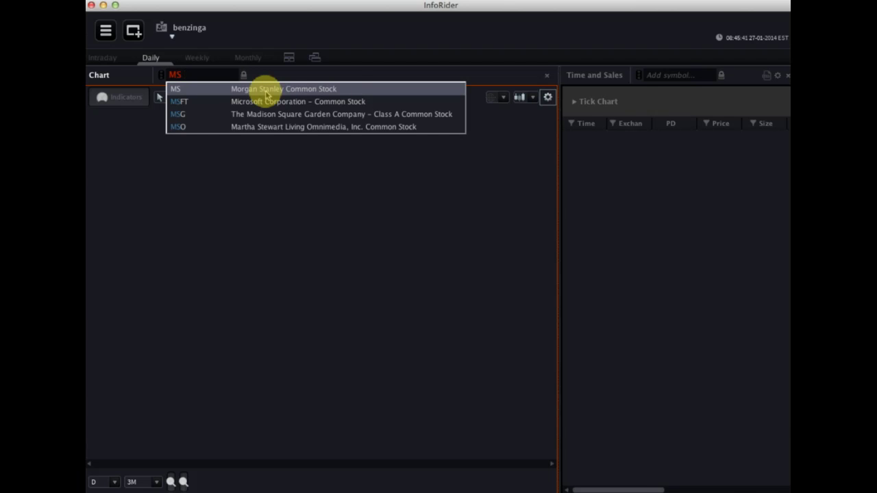
{"action": "left_click", "coordinate": [267, 94]}
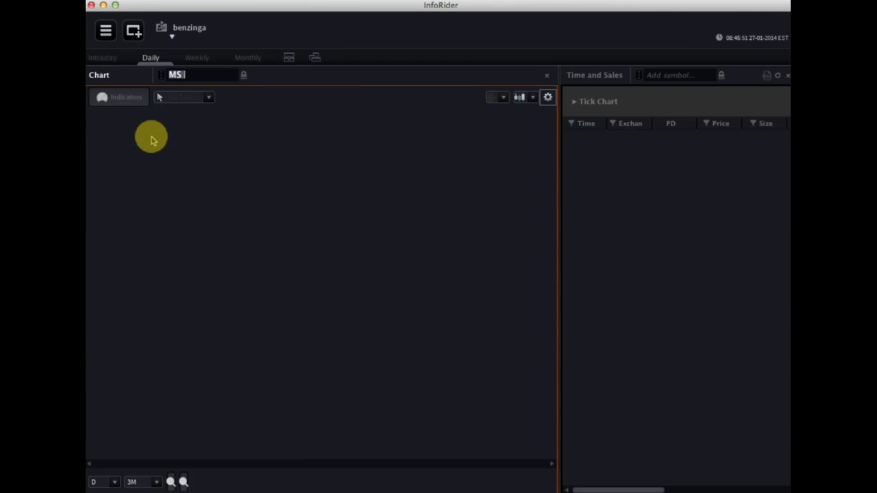
Re-enter the symbol MS to load Morgan Stanley in the daily chart
{"action": "mouse_move", "coordinate": [215, 73]}
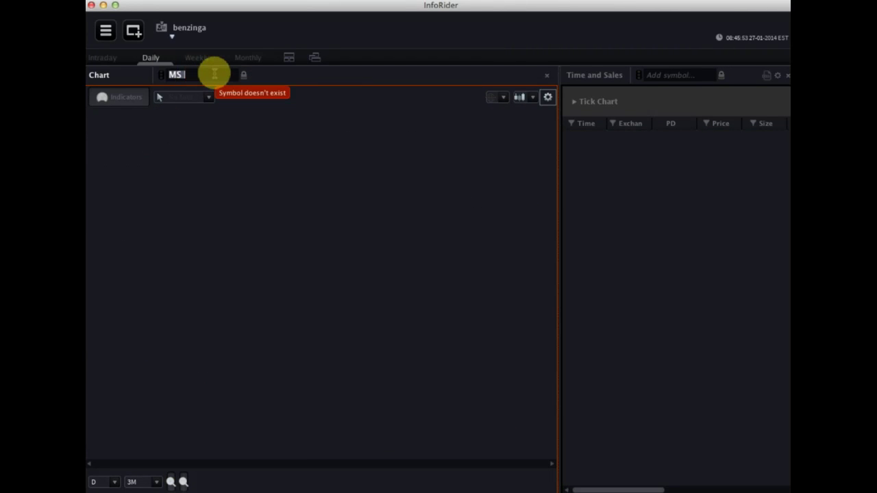
{"action": "key", "text": "BackSpace"}
{"action": "type", "text": "MS"}
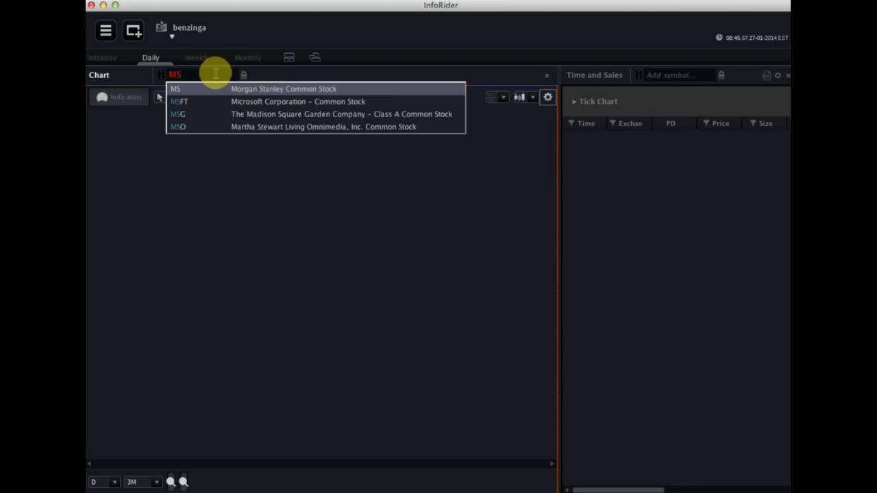
{"action": "key", "text": "Return"}
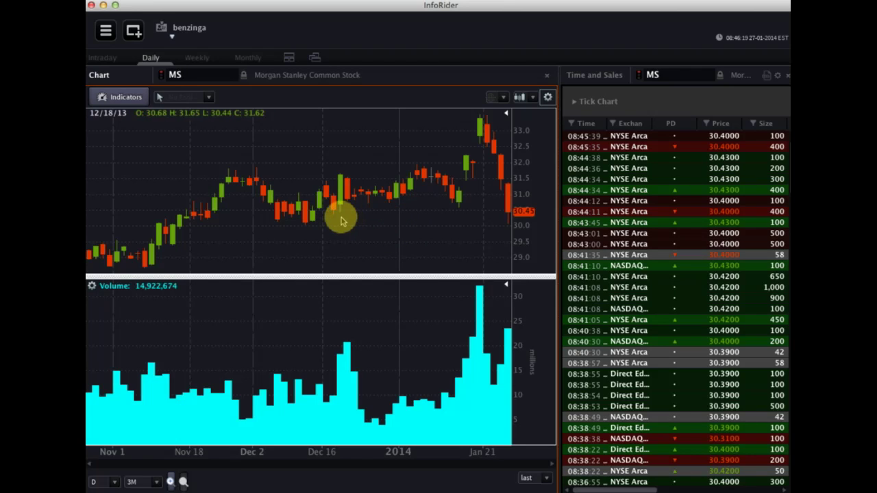
{"action": "key", "text": "Return"}
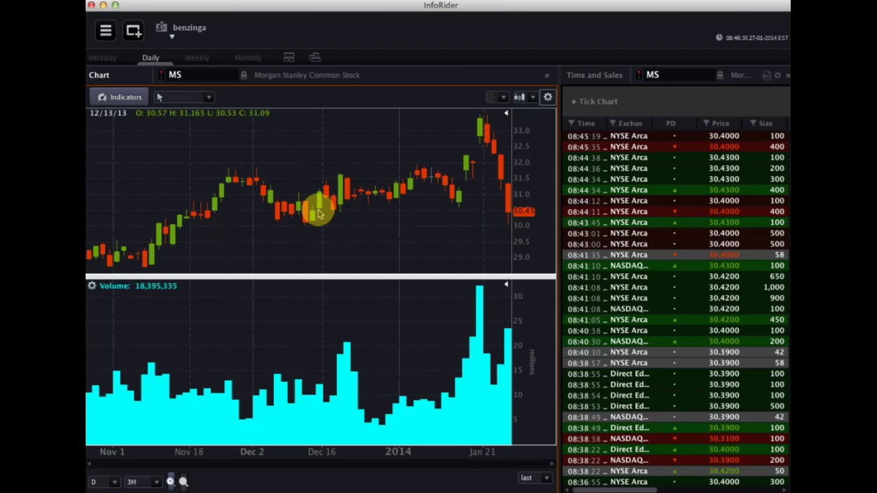
Load Goldman Sachs (GS) in the daily chart in place of Morgan Stanley
{"action": "key", "text": "BackSpace"}
{"action": "key", "text": "BackSpace"}
{"action": "type", "text": "GS"}
{"action": "key", "text": "Return"}
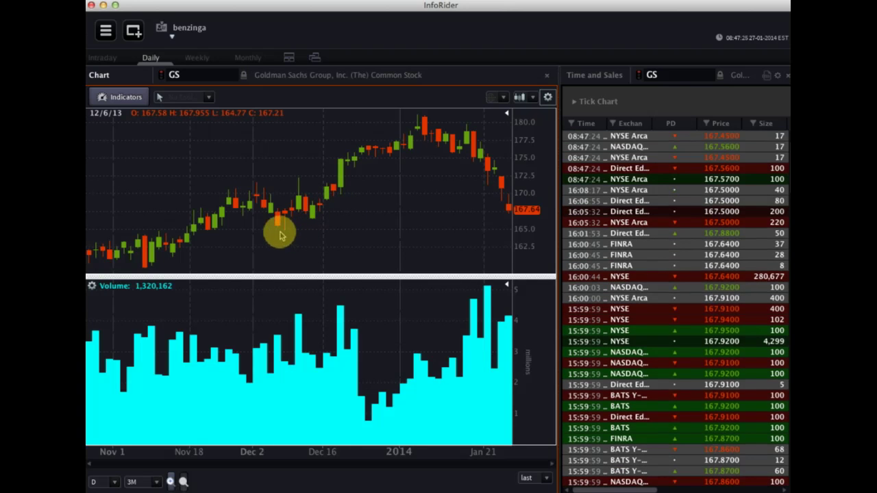
Load The Blackstone Group (BX) in the daily chart and zoom in on its mid-January candles
{"action": "left_click", "coordinate": [184, 75]}
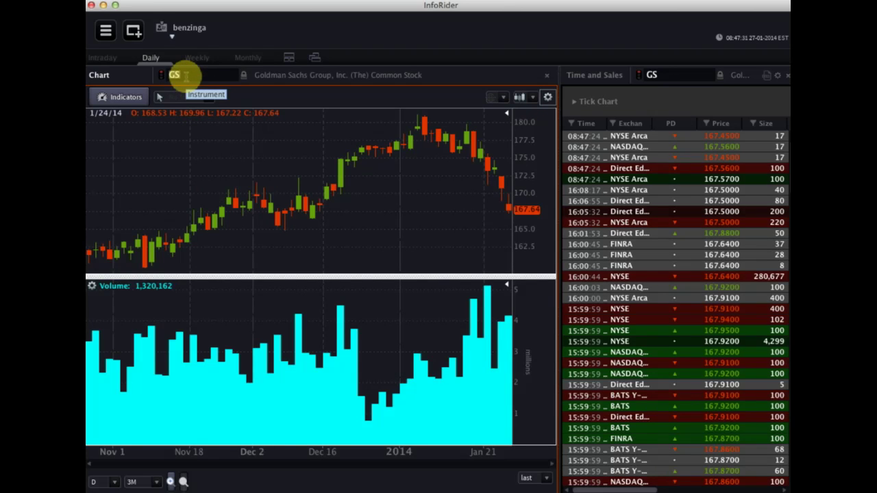
{"action": "key", "text": "BackSpace"}
{"action": "type", "text": "BX"}
{"action": "key", "text": "Return"}
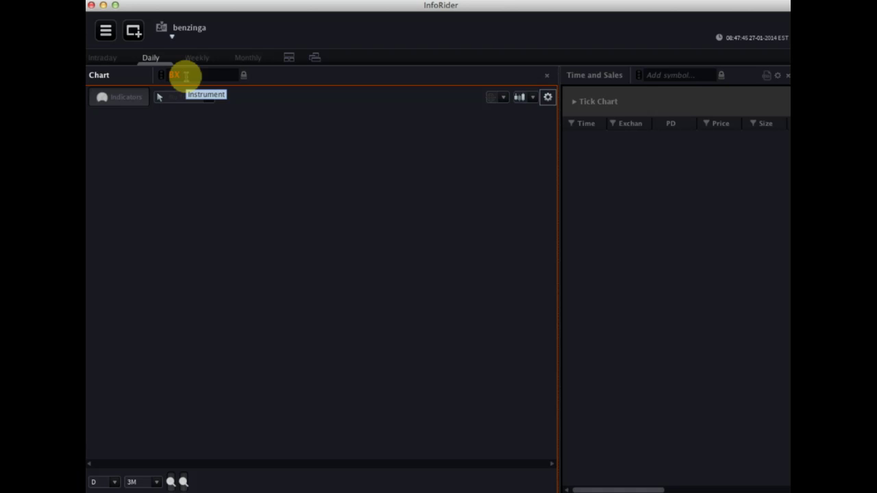
{"action": "left_click", "coordinate": [185, 75]}
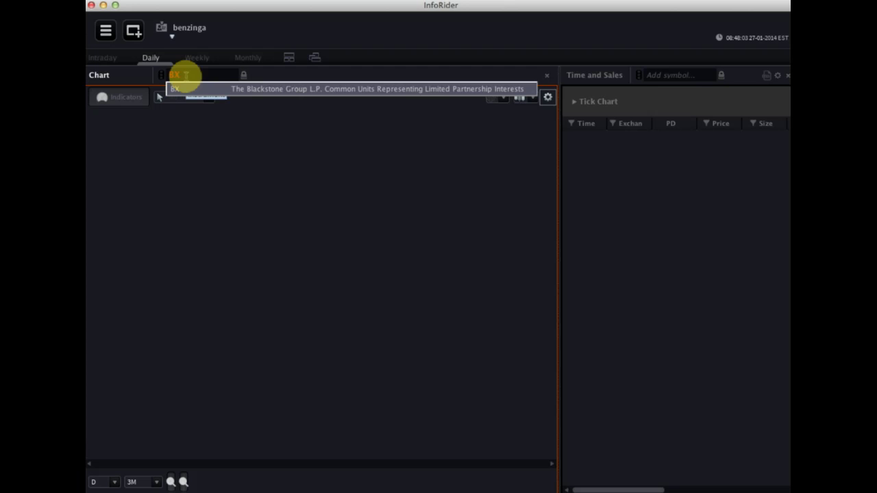
{"action": "left_click", "coordinate": [308, 91]}
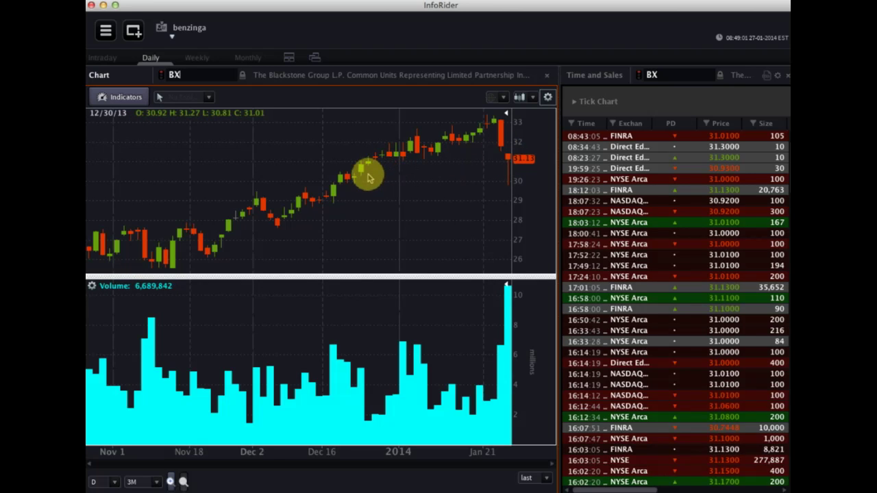
{"action": "scroll", "coordinate": [425, 185], "scroll_direction": "up", "scroll_amount": 5}
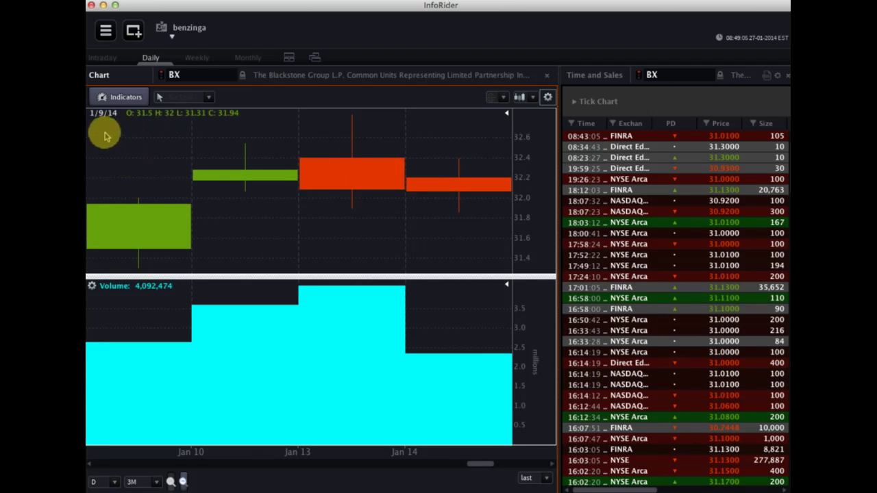
Load Apollo Global Management (APO) in the daily chart
{"action": "left_click", "coordinate": [193, 76]}
{"action": "type", "text": "APO"}
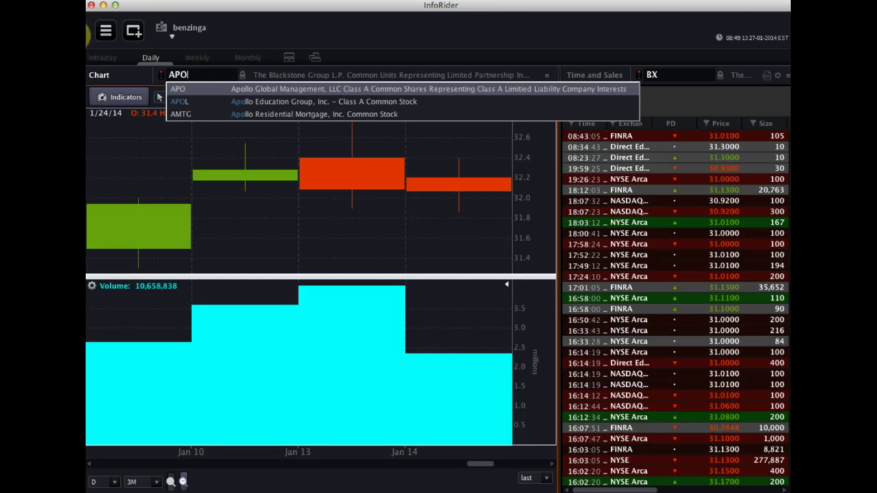
{"action": "left_click", "coordinate": [180, 92]}
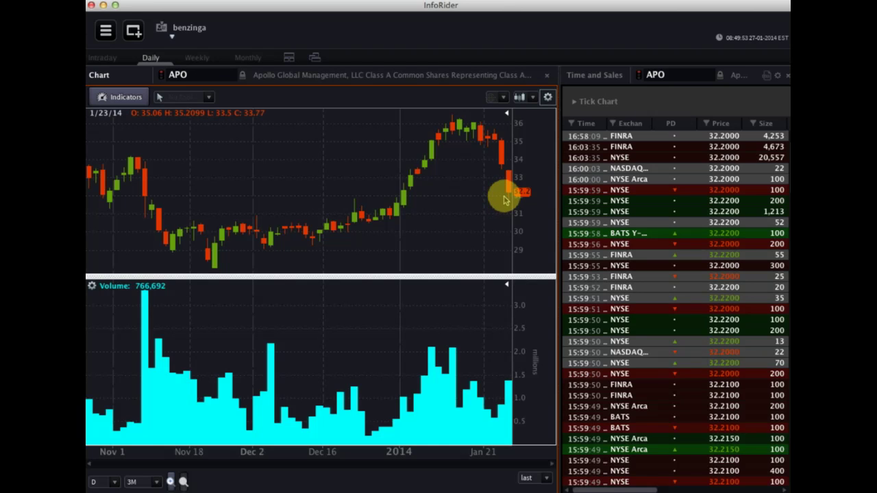
Replace Apollo with Morgan Stanley (MS) in the daily chart
{"action": "key", "text": "BackSpace"}
{"action": "key", "text": "BackSpace"}
{"action": "key", "text": "BackSpace"}
{"action": "type", "text": "MS"}
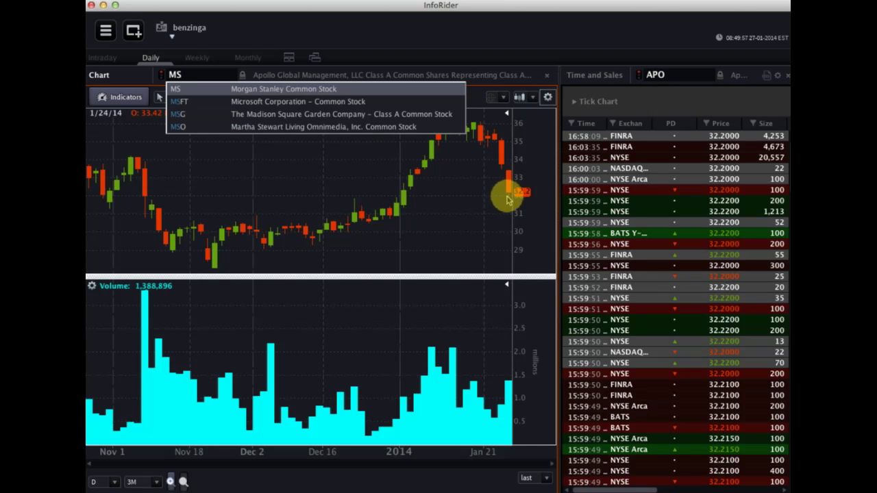
{"action": "left_click", "coordinate": [304, 91]}
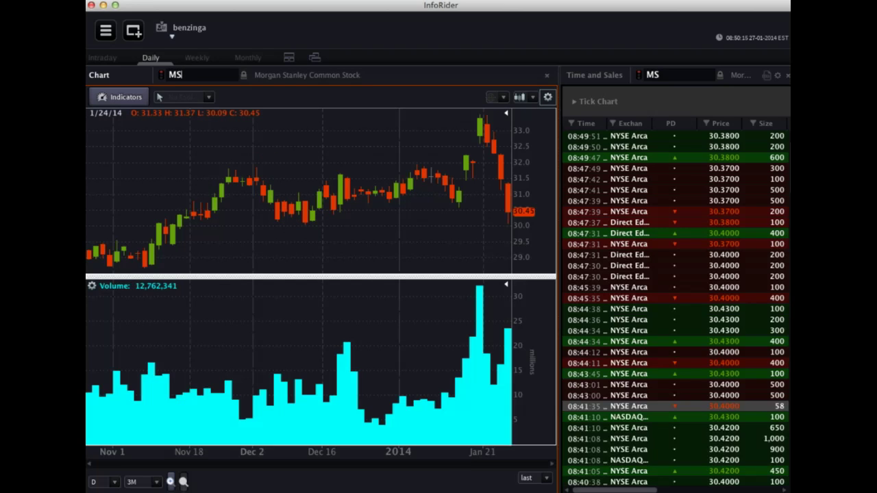
{"action": "key", "text": "BackSpace"}
{"action": "type", "text": "/E"}
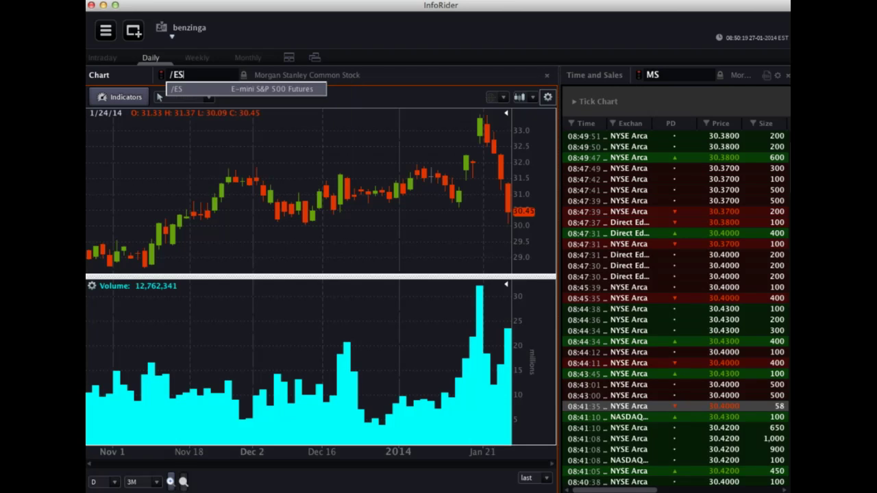
{"action": "type", "text": "S"}
{"action": "key", "text": "BackSpace"}
{"action": "key", "text": "BackSpace"}
{"action": "key", "text": "BackSpace"}
{"action": "type", "text": "MS"}
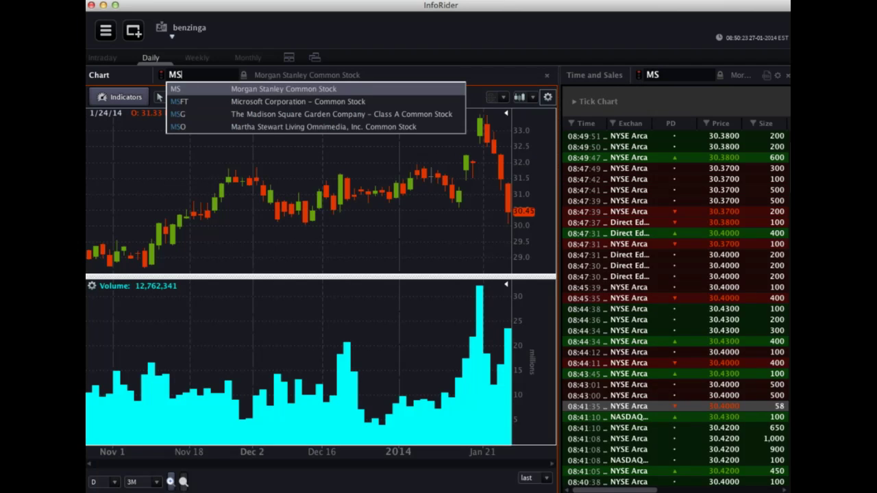
{"action": "key", "text": "Return"}
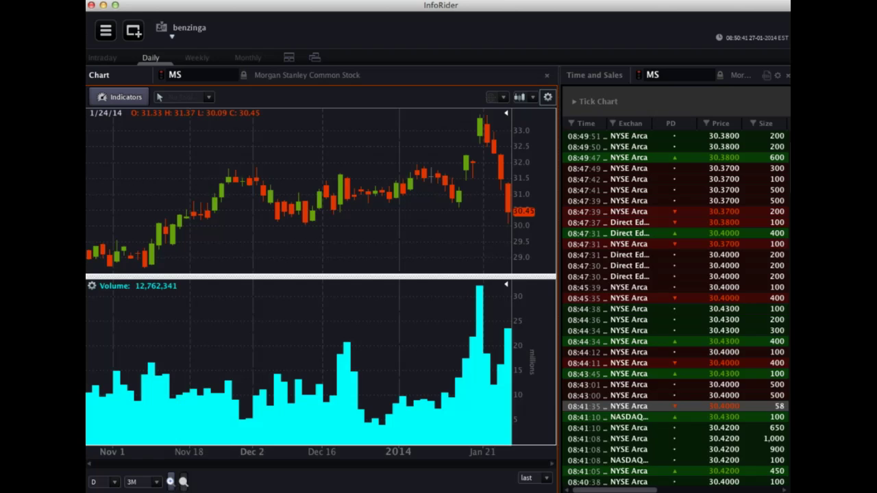
Load Apple (AAPL) in the daily chart
{"action": "key", "text": "BackSpace"}
{"action": "type", "text": "AAPL"}
{"action": "key", "text": "Return"}
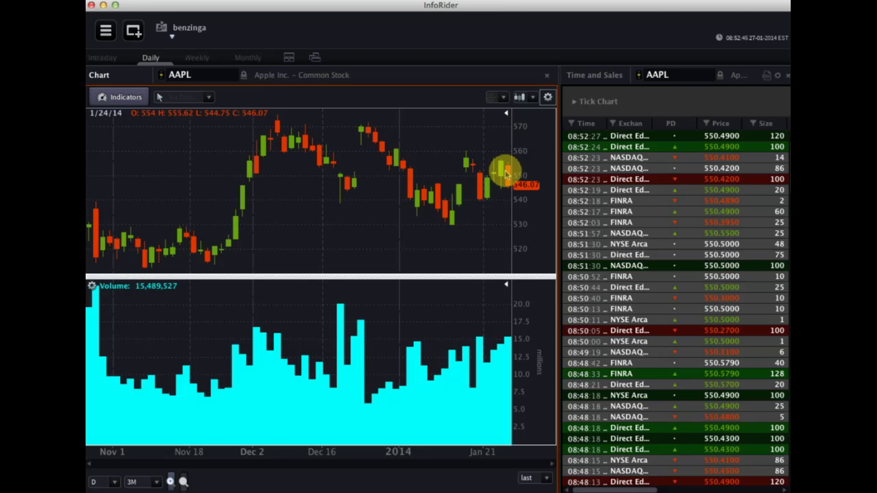
Load AT&T (T) in the daily chart in place of Apple
{"action": "key", "text": "BackSpace"}
{"action": "type", "text": "T"}
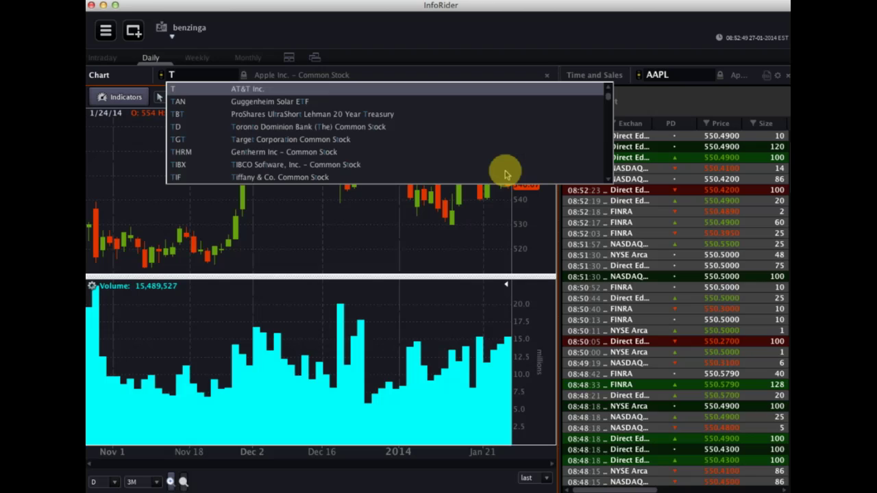
{"action": "left_click", "coordinate": [253, 95]}
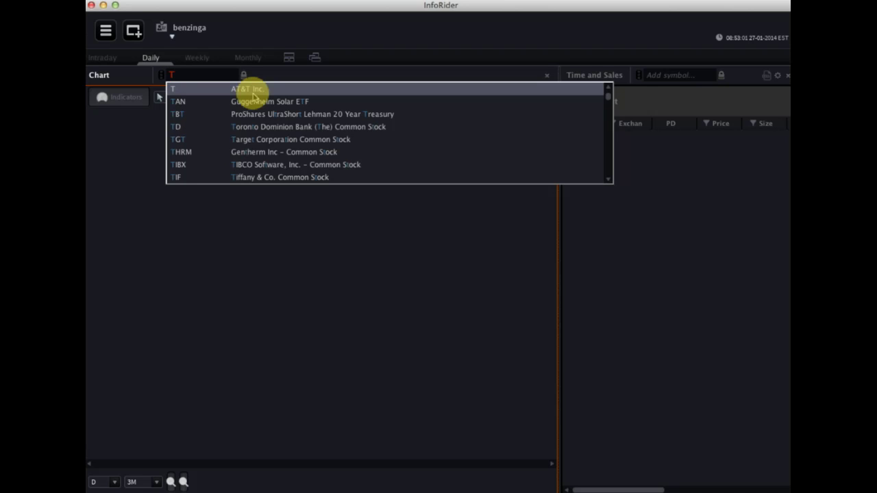
{"action": "left_click", "coordinate": [253, 92]}
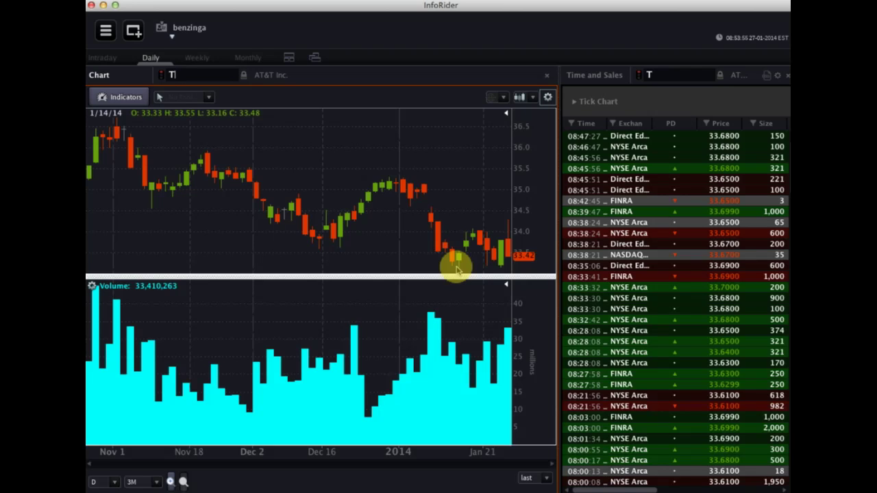
Load General Electric (GE) in the daily chart
{"action": "key", "text": "BackSpace"}
{"action": "type", "text": "GE"}
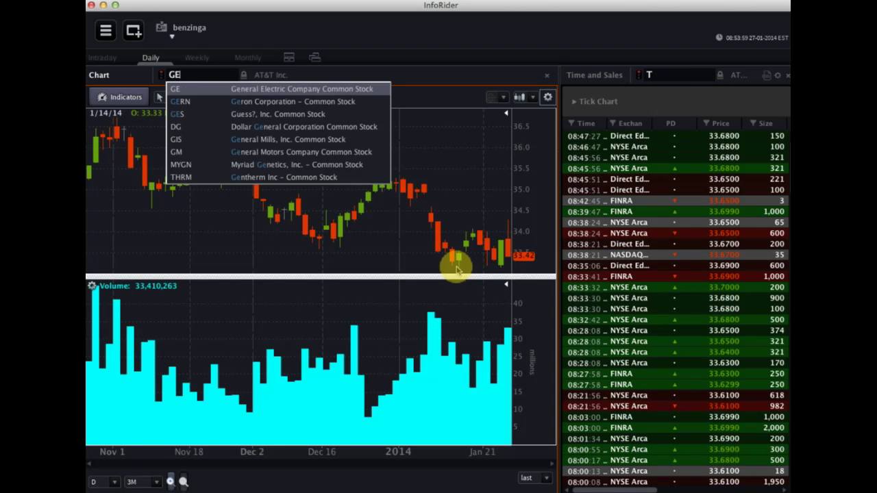
{"action": "key", "text": "Return"}
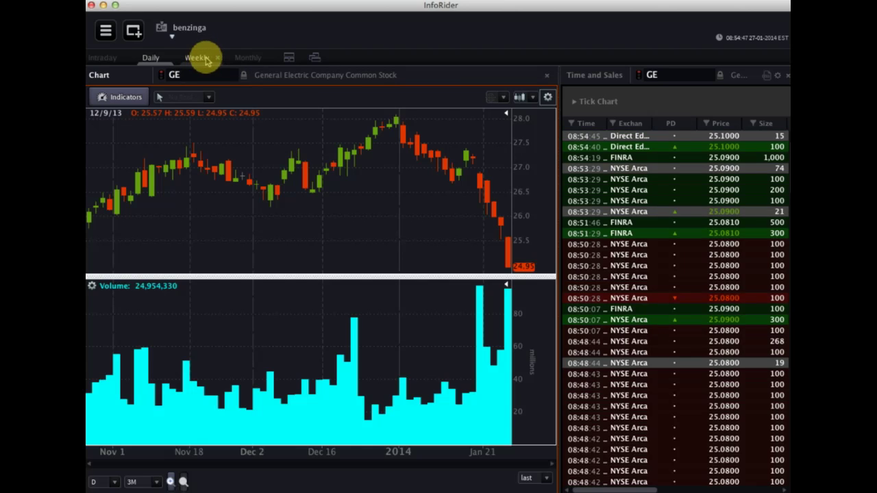
Show General Electric in the weekly chart and enlarge its price pane above the volume pane
{"action": "left_click", "coordinate": [197, 58]}
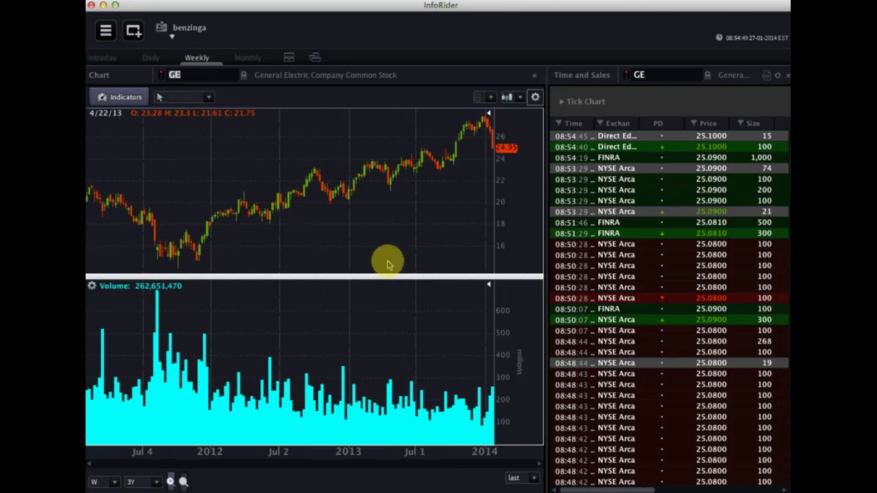
{"action": "left_click_drag", "start_coordinate": [386, 274], "coordinate": [387, 317]}
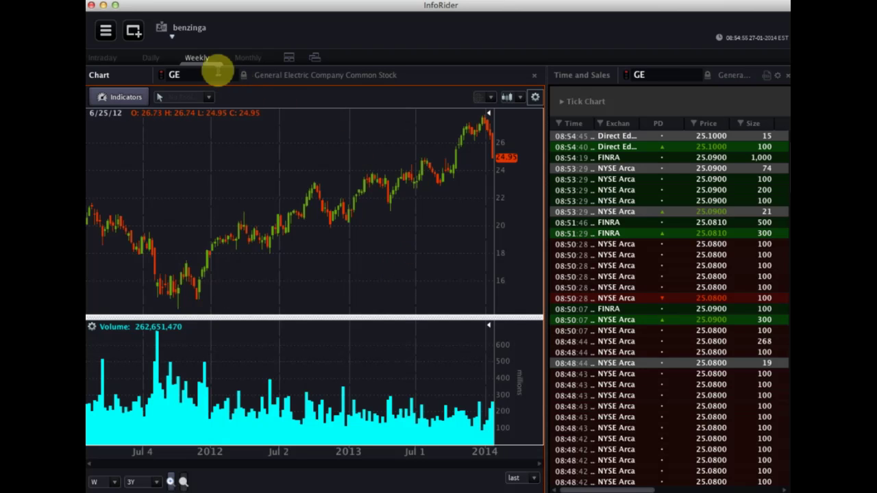
Show General Electric in the monthly chart with a taller price pane, zoomed in on the years from about 2005 to 2014
{"action": "left_click", "coordinate": [247, 58]}
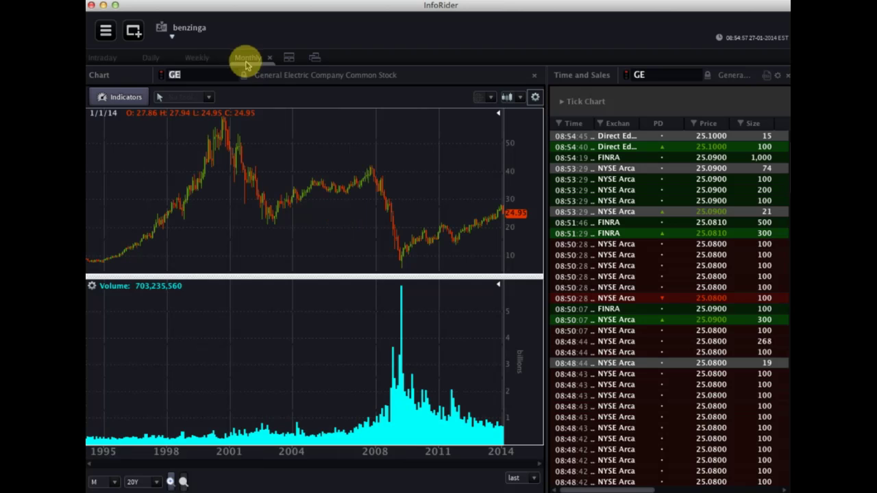
{"action": "left_click_drag", "start_coordinate": [280, 275], "coordinate": [283, 312]}
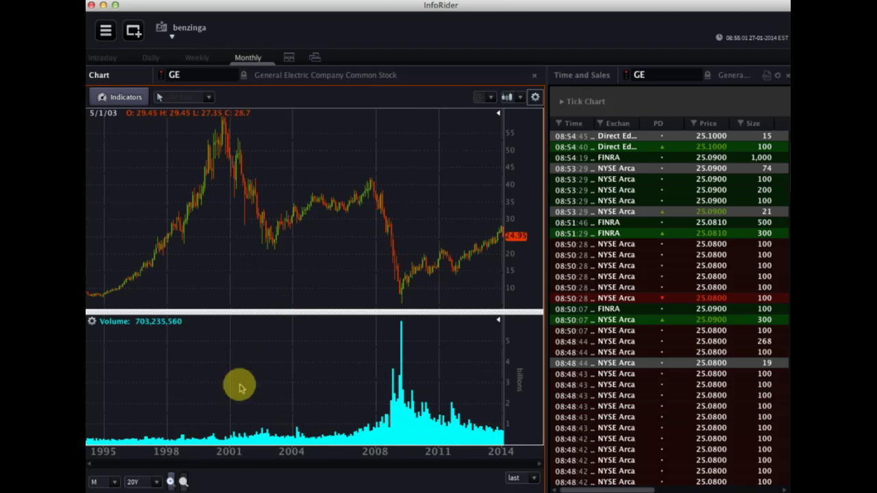
{"action": "left_click", "coordinate": [174, 483]}
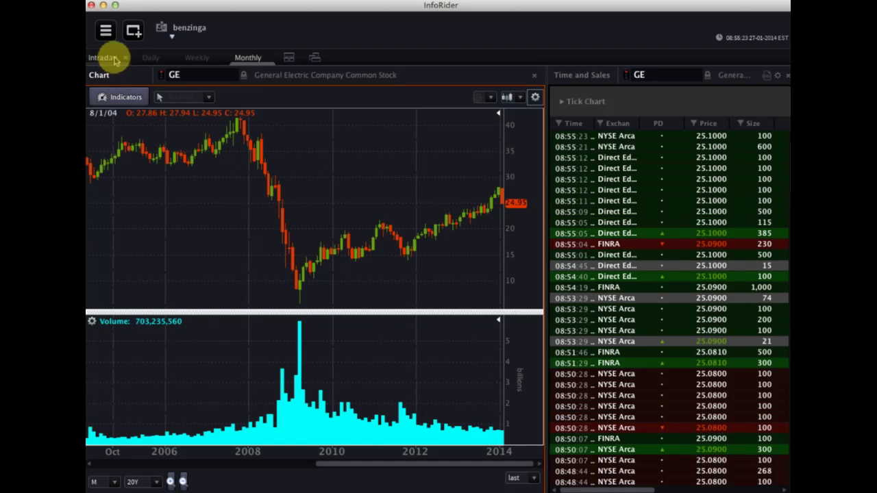
Return to the daily chart and load JP Morgan Chase (JPM)
{"action": "left_click", "coordinate": [151, 59]}
{"action": "left_click", "coordinate": [154, 76]}
{"action": "left_click", "coordinate": [153, 75]}
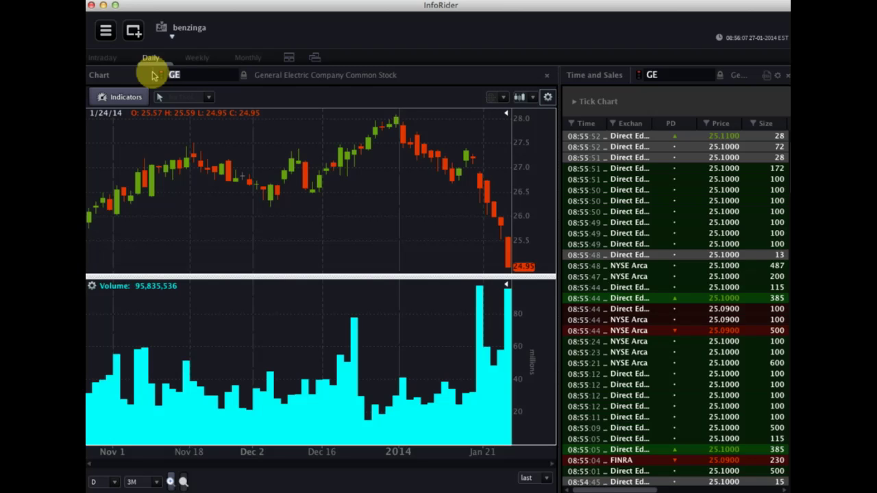
{"action": "key", "text": "BackSpace"}
{"action": "key", "text": "BackSpace"}
{"action": "type", "text": "JPM"}
{"action": "key", "text": "Return"}
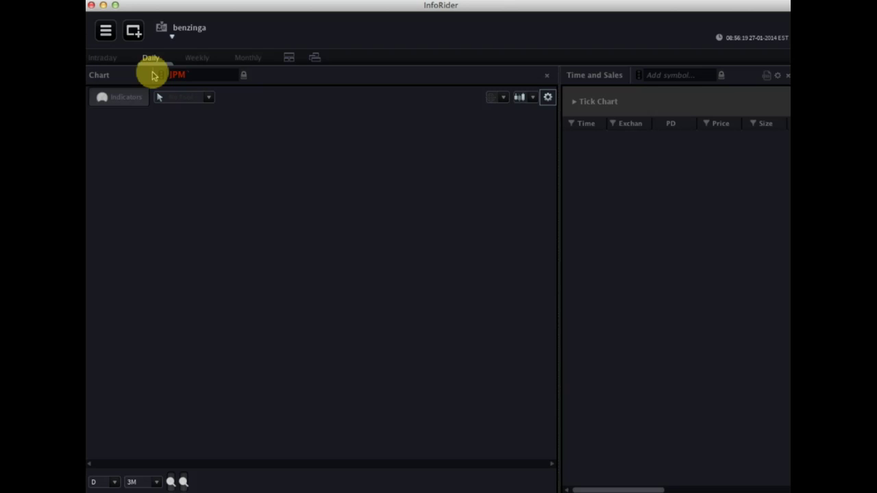
{"action": "key", "text": "BackSpace"}
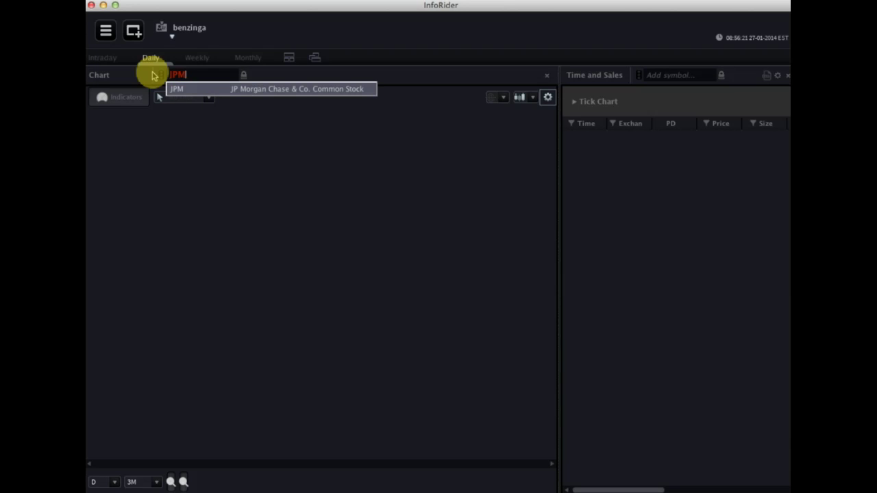
{"action": "key", "text": "Return"}
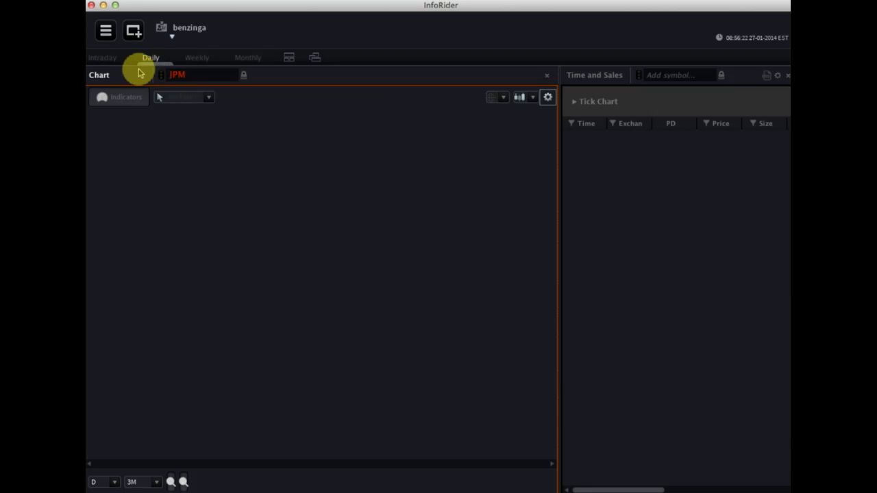
Replace JP Morgan Chase with Bank of America (BAC) in the daily chart
{"action": "double_click", "coordinate": [215, 74]}
{"action": "key", "text": "BackSpace"}
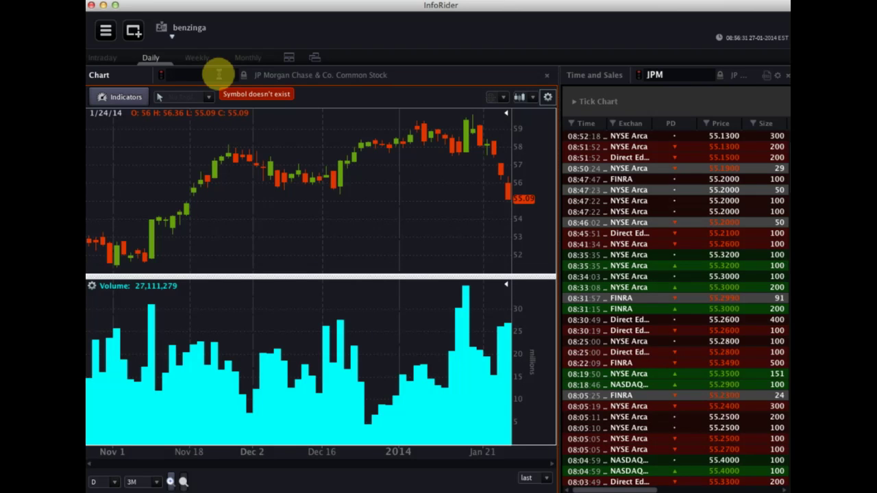
{"action": "type", "text": "BAC"}
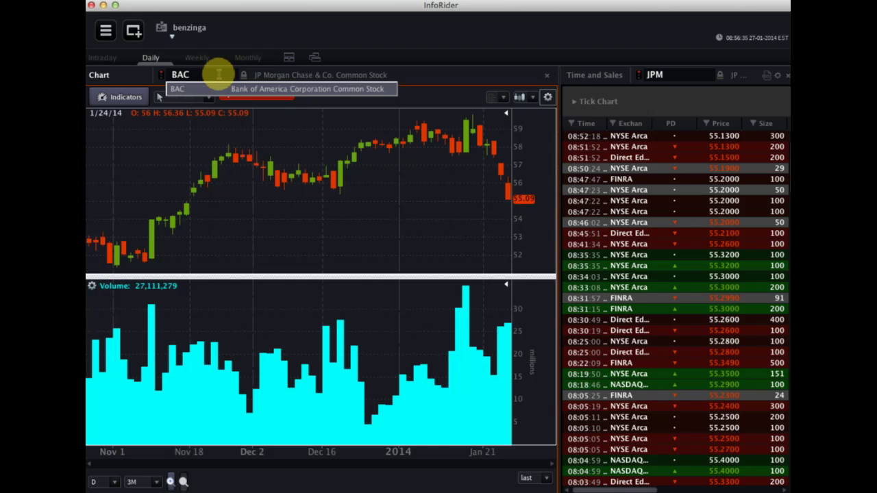
{"action": "left_click", "coordinate": [305, 94]}
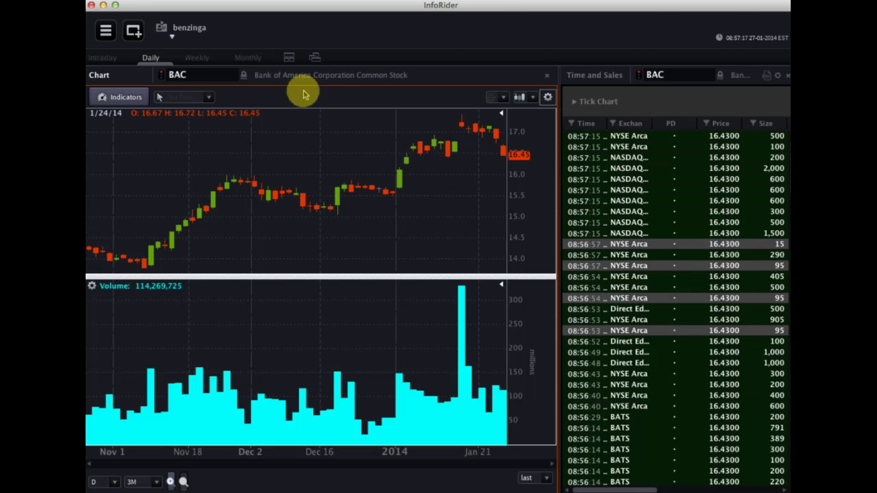
Load the E-mini S&P 500 Futures (/ES) in the daily chart
{"action": "key", "text": "BackSpace"}
{"action": "key", "text": "BackSpace"}
{"action": "key", "text": "BackSpace"}
{"action": "type", "text": "/ES"}
{"action": "key", "text": "Return"}
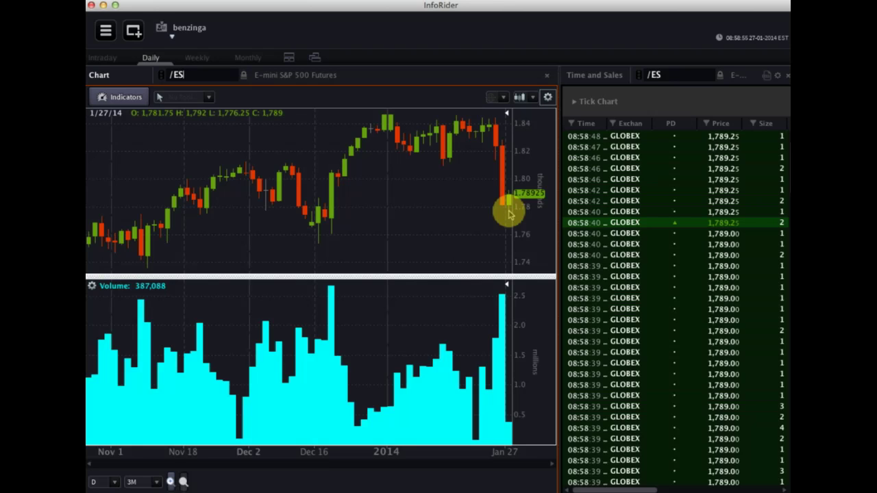
Load Alcoa (AA) in the daily chart
{"action": "key", "text": "BackSpace"}
{"action": "key", "text": "BackSpace"}
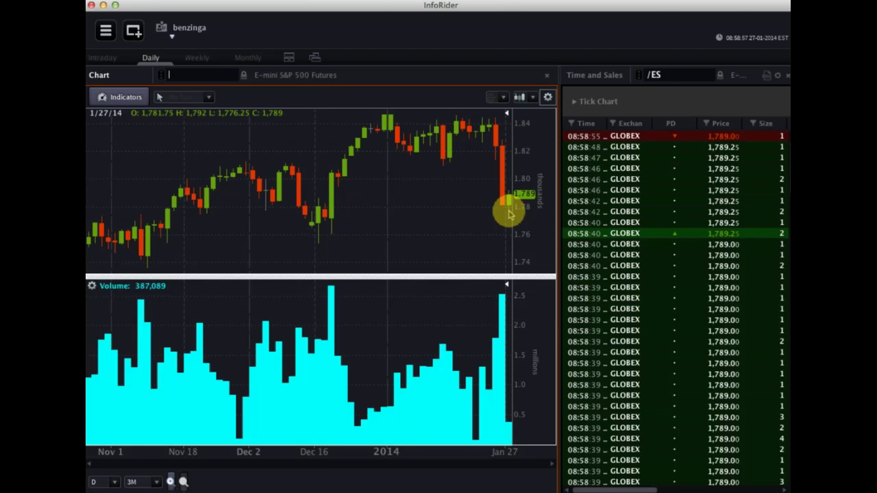
{"action": "type", "text": "AA"}
{"action": "key", "text": "Return"}
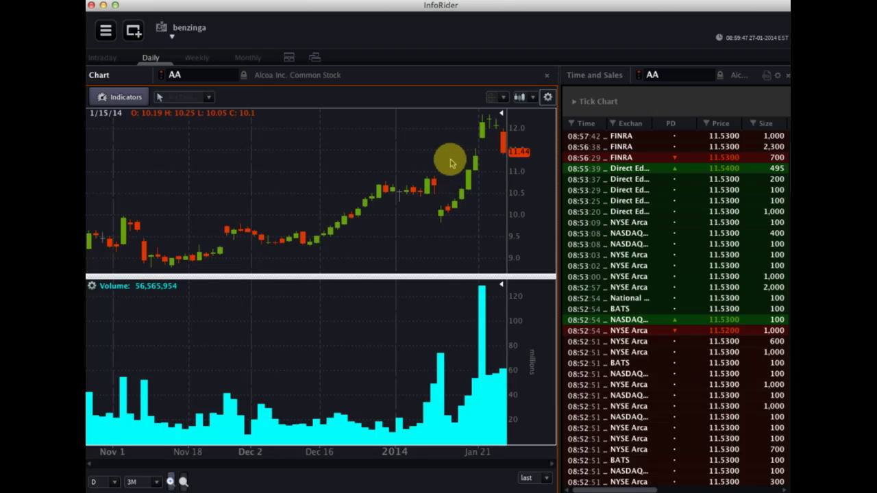
Replace Alcoa with Kaiser Aluminum (KALU) in the daily chart, choosing it from the symbol suggestions
{"action": "left_click", "coordinate": [215, 77]}
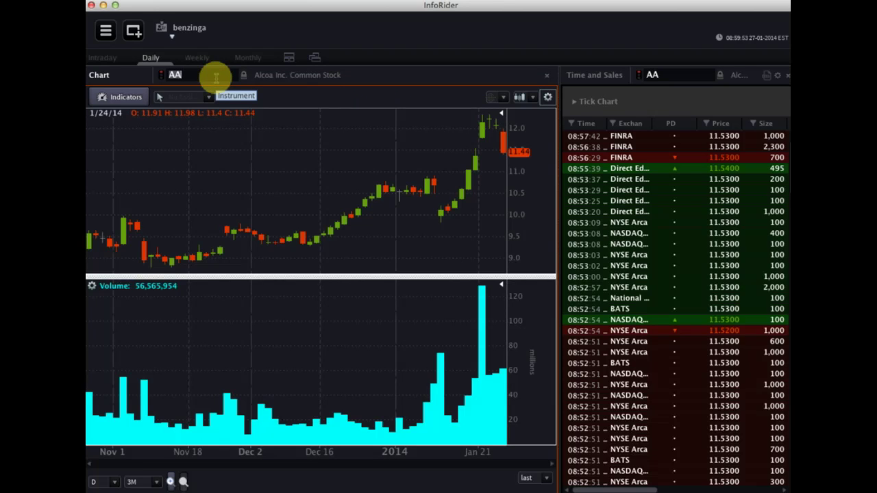
{"action": "key", "text": "BackSpace"}
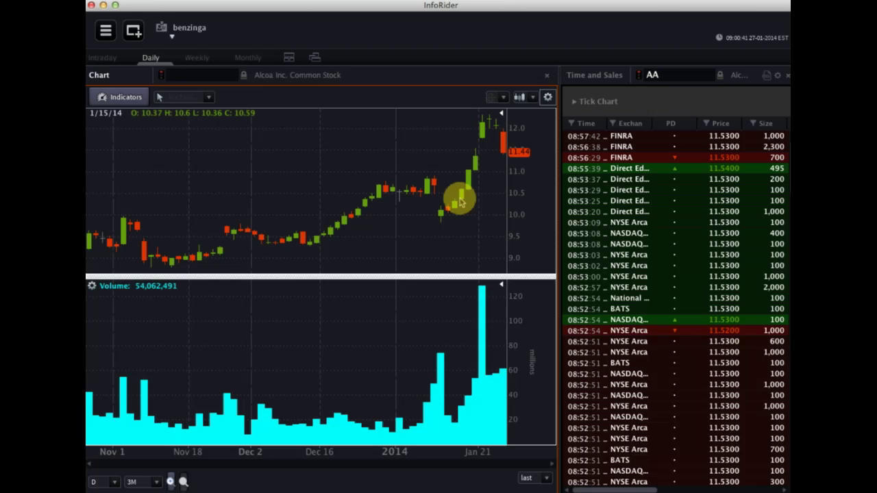
{"action": "type", "text": "KALU"}
{"action": "key", "text": "Return"}
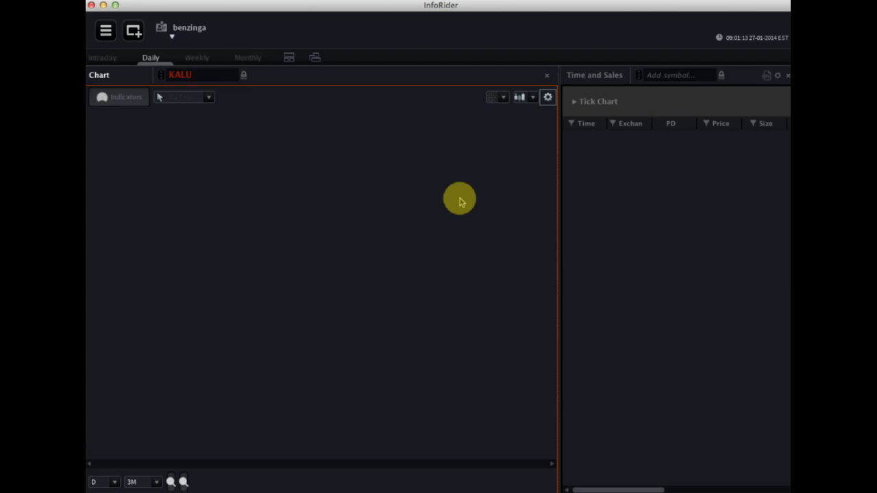
{"action": "key", "text": "BackSpace"}
{"action": "key", "text": "BackSpace"}
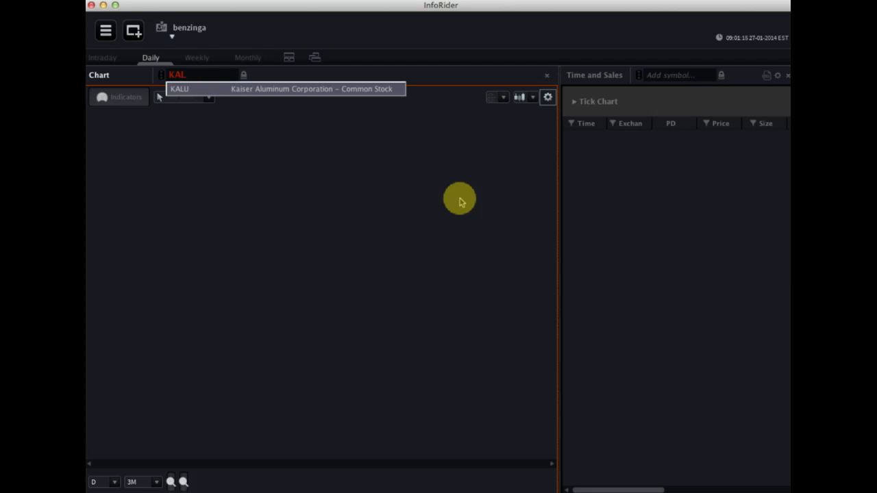
{"action": "left_click", "coordinate": [304, 89]}
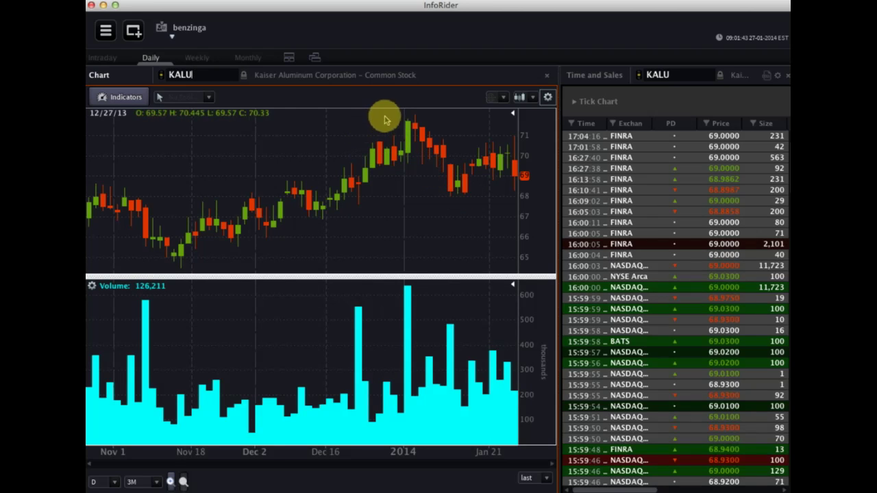
Try to load the symbol EFTC in the daily chart
{"action": "key", "text": "BackSpace"}
{"action": "key", "text": "BackSpace"}
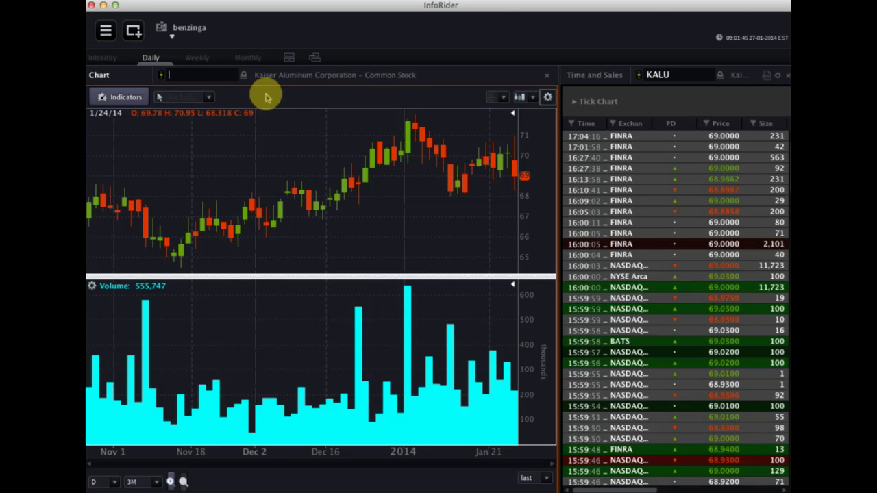
{"action": "type", "text": "EFTC"}
{"action": "key", "text": "Return"}
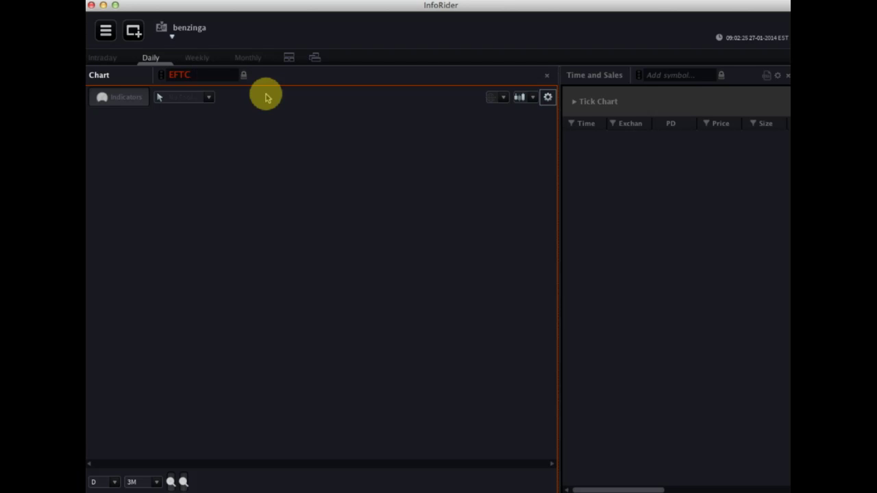
{"action": "key", "text": "BackSpace"}
{"action": "type", "text": "ED"}
{"action": "key", "text": "BackSpace"}
{"action": "type", "text": "F"}
Clear the symbol entry and load the E-mini S&P 500 Futures (/ES) in the daily chart
{"action": "key", "text": "BackSpace"}
{"action": "key", "text": "BackSpace"}
{"action": "key", "text": "BackSpace"}
{"action": "key", "text": "BackSpace"}
{"action": "type", "text": "/ES"}
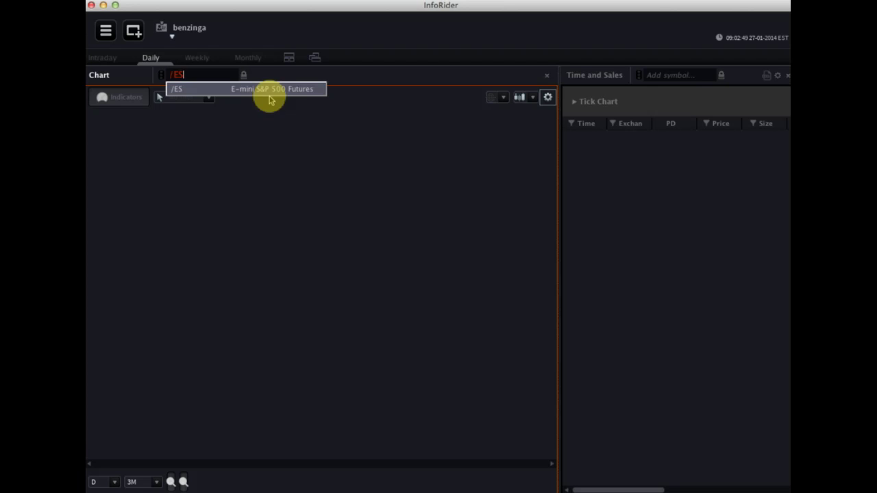
{"action": "left_click", "coordinate": [270, 89]}
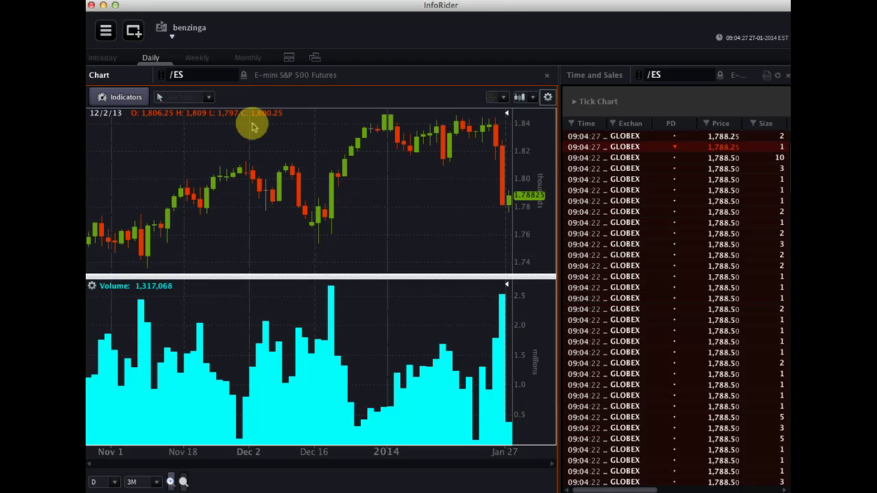
Enter EFTC as the chart's symbol in place of /ES
{"action": "key", "text": "BackSpace"}
{"action": "key", "text": "BackSpace"}
{"action": "key", "text": "BackSpace"}
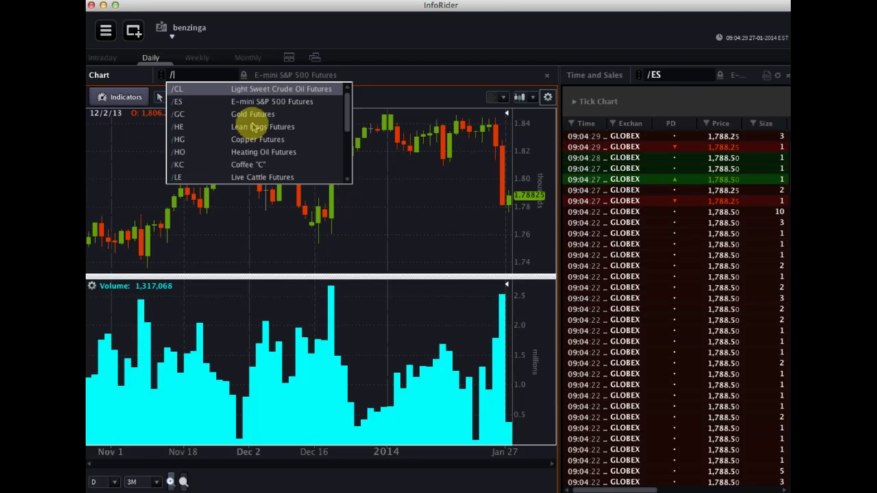
{"action": "type", "text": "EFT"}
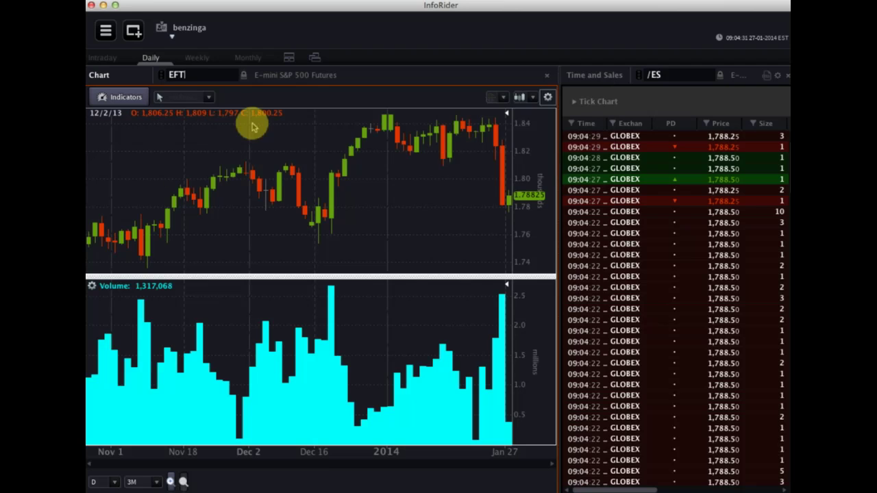
{"action": "type", "text": "C"}
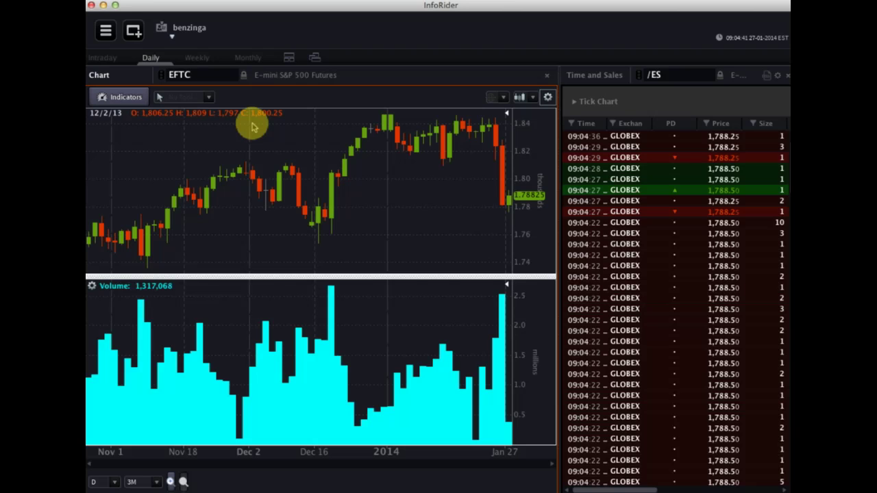
Replace the EFTC entry with /ES and select the E-mini S&P 500 Futures for the daily chart
{"action": "key", "text": "BackSpace"}
{"action": "key", "text": "BackSpace"}
{"action": "key", "text": "BackSpace"}
{"action": "key", "text": "BackSpace"}
{"action": "type", "text": "/ES"}
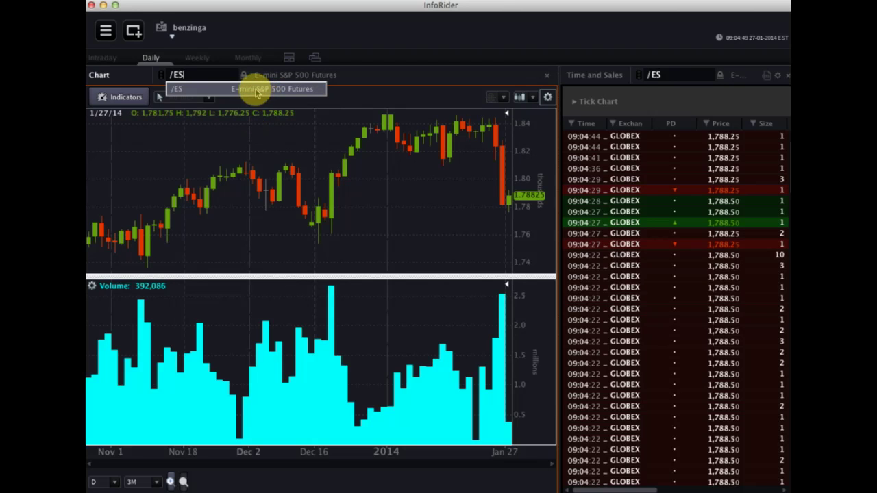
{"action": "left_click", "coordinate": [257, 90]}
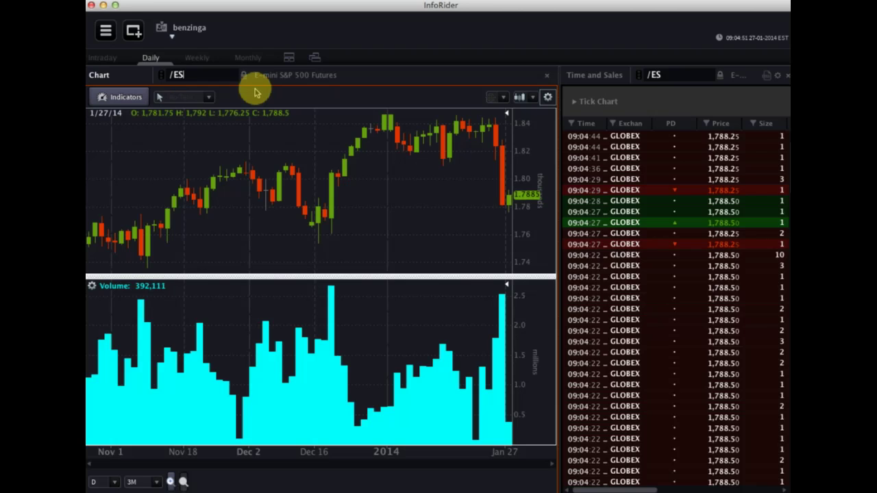
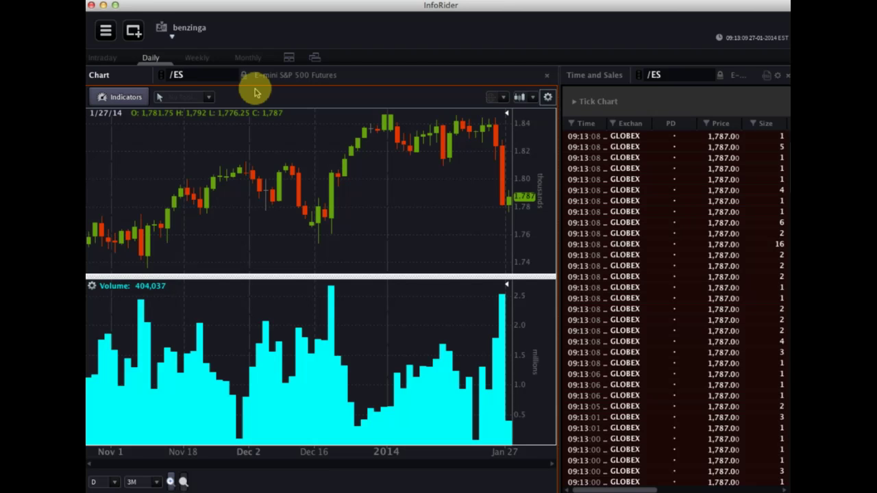
{"action": "key", "text": "BackSpace"}
{"action": "key", "text": "BackSpace"}
{"action": "key", "text": "BackSpace"}
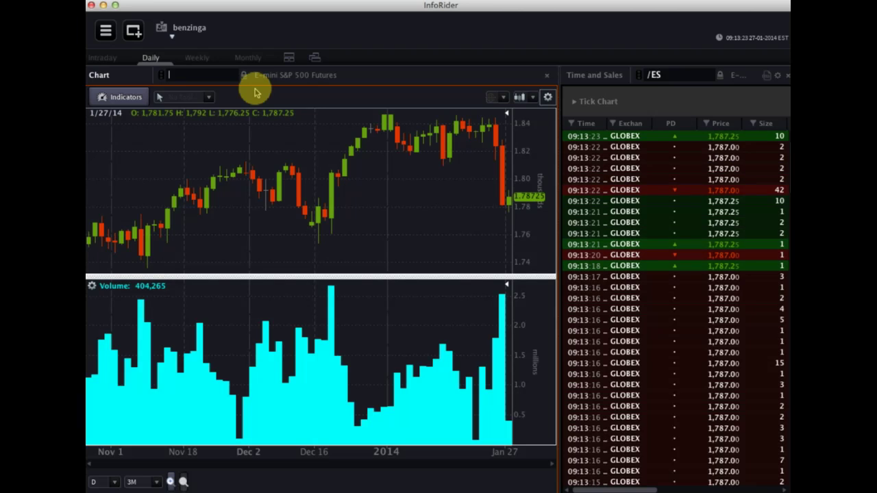
{"action": "type", "text": "ET"}
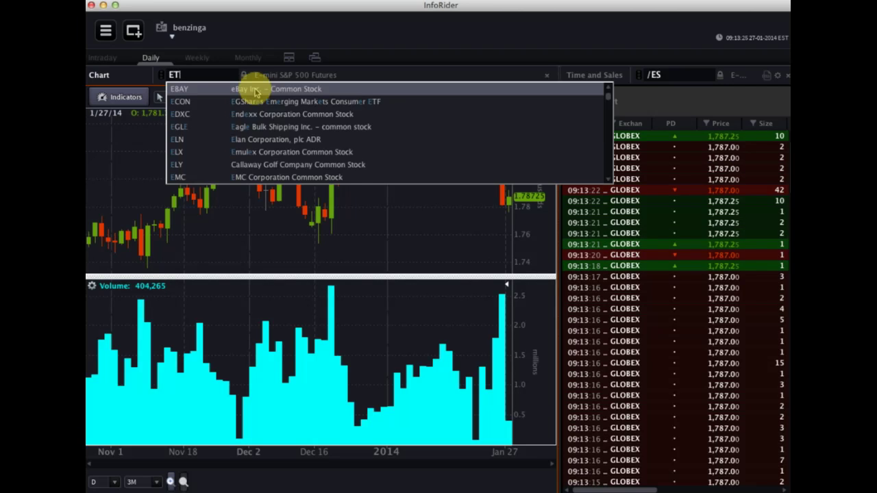
{"action": "key", "text": "BackSpace"}
{"action": "type", "text": "F==="}
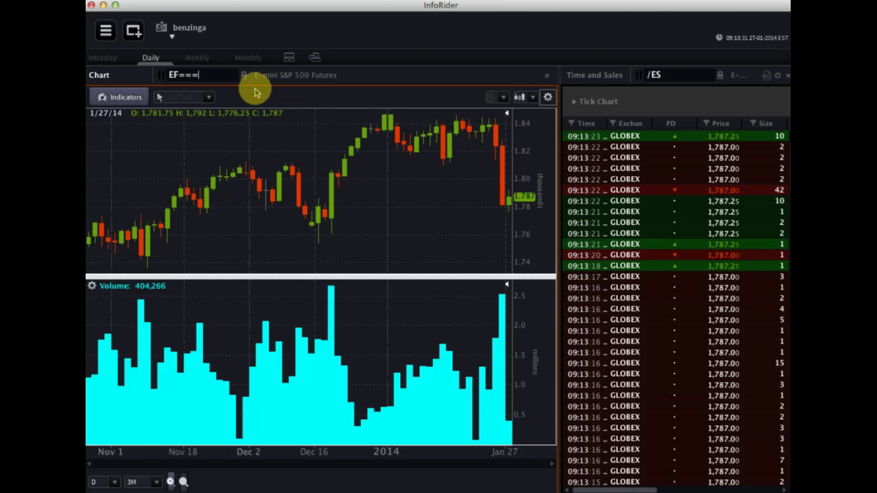
{"action": "key", "text": "BackSpace"}
{"action": "key", "text": "BackSpace"}
{"action": "type", "text": "POT"}
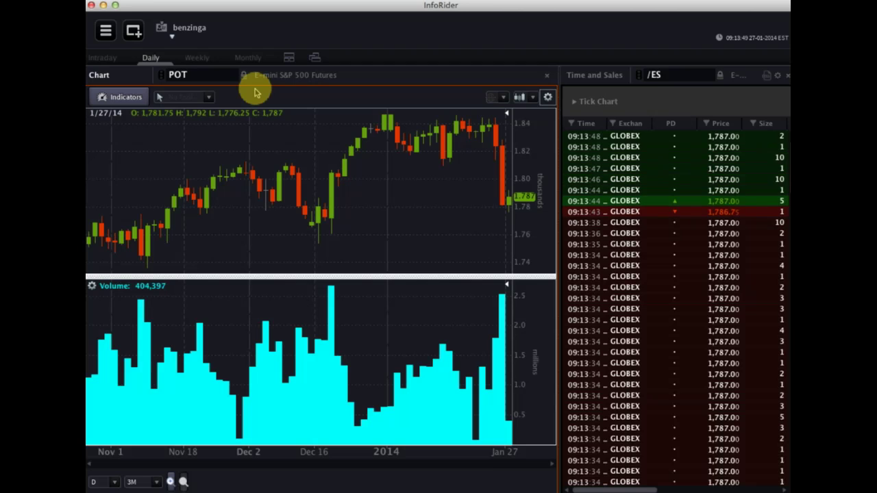
Replace the POT entry with MRK and load Merck & Company, Inc. in the daily chart
{"action": "key", "text": "BackSpace"}
{"action": "key", "text": "BackSpace"}
{"action": "key", "text": "BackSpace"}
{"action": "type", "text": "MRK"}
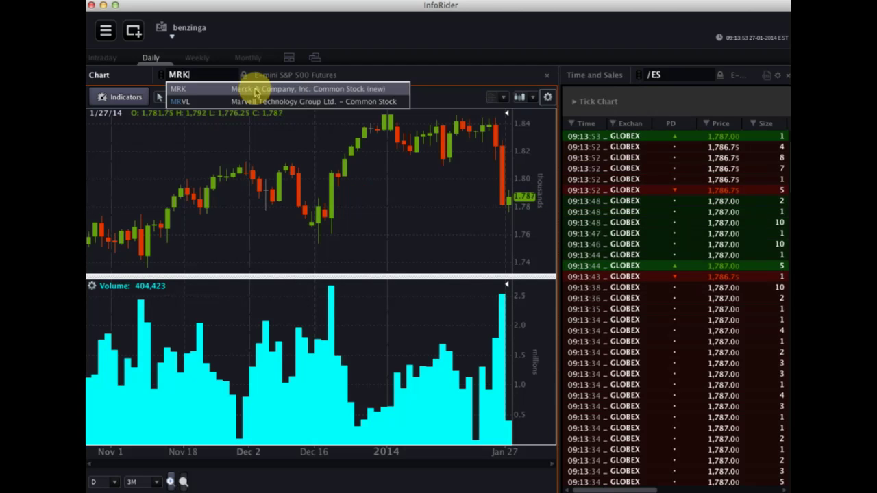
{"action": "left_click", "coordinate": [355, 92]}
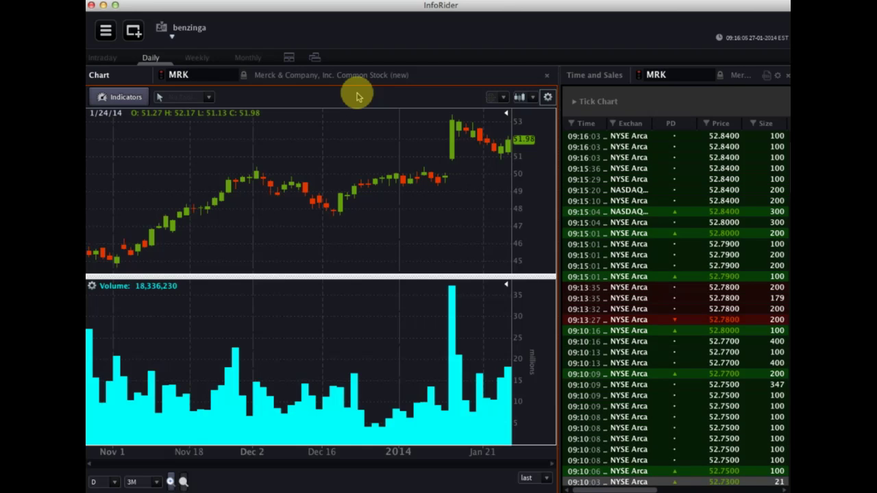
Load lululemon athletica (LULU) in the daily chart in place of MRK and focus on the January candles
{"action": "key", "text": "BackSpace"}
{"action": "key", "text": "BackSpace"}
{"action": "key", "text": "BackSpace"}
{"action": "type", "text": "LULU"}
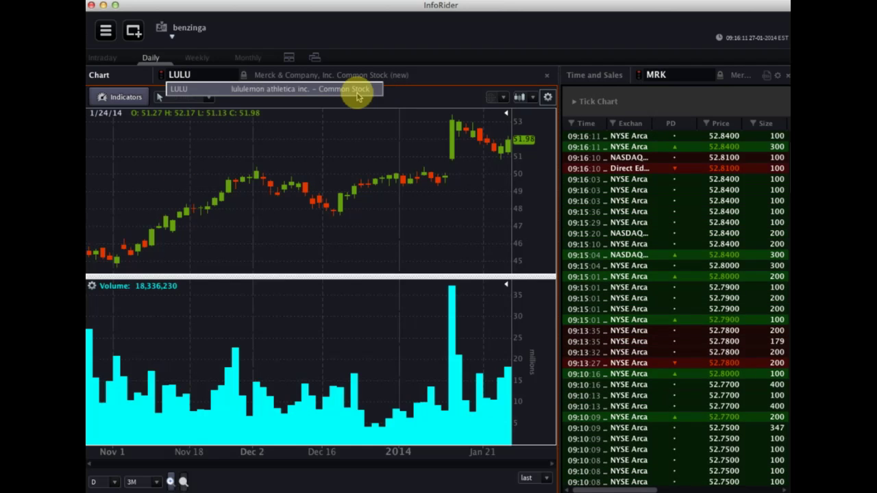
{"action": "left_click", "coordinate": [357, 92]}
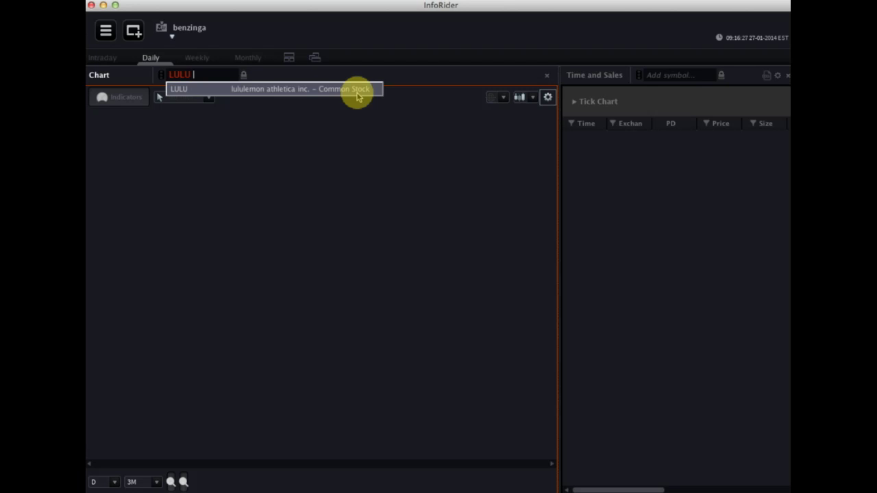
{"action": "left_click", "coordinate": [356, 91]}
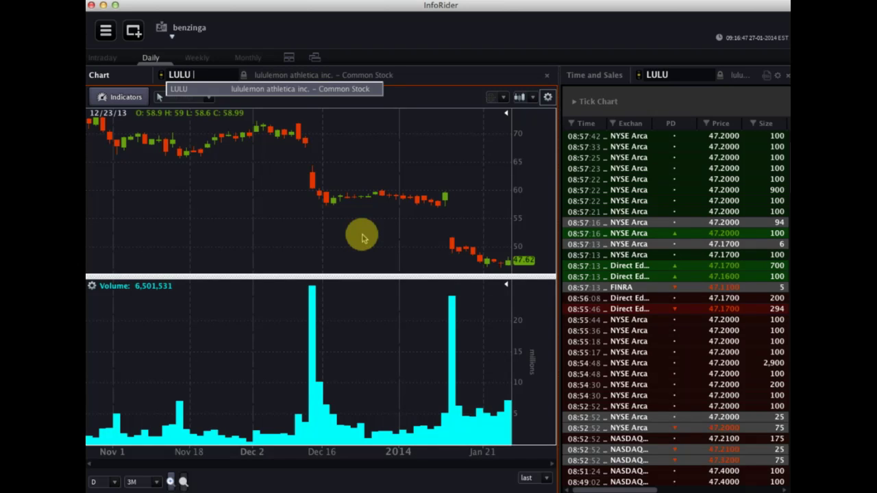
{"action": "left_click", "coordinate": [280, 88]}
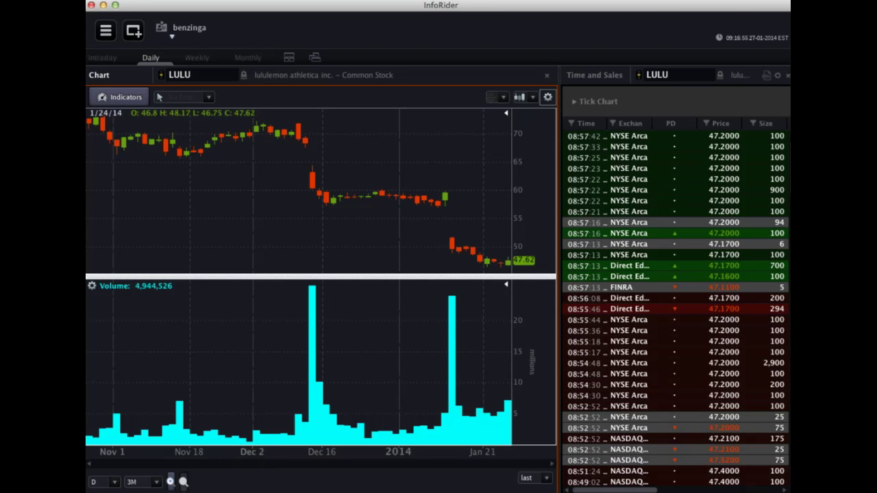
{"action": "left_click", "coordinate": [170, 482]}
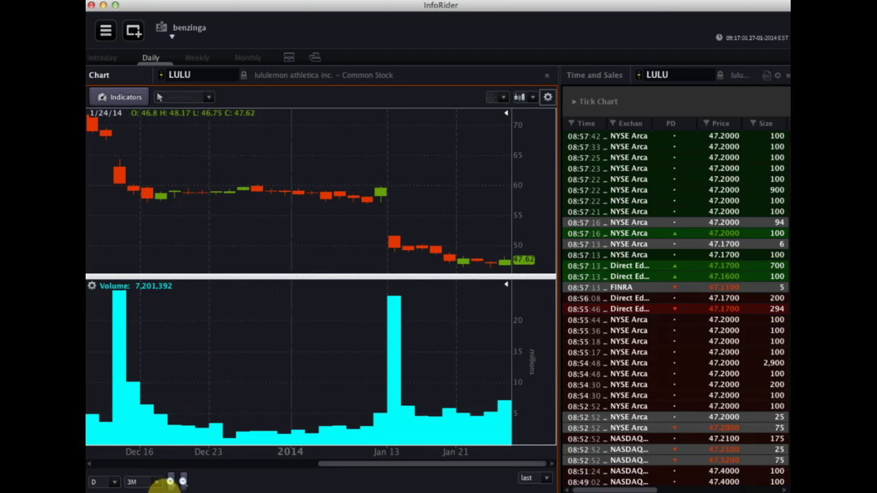
{"action": "left_click", "coordinate": [170, 481]}
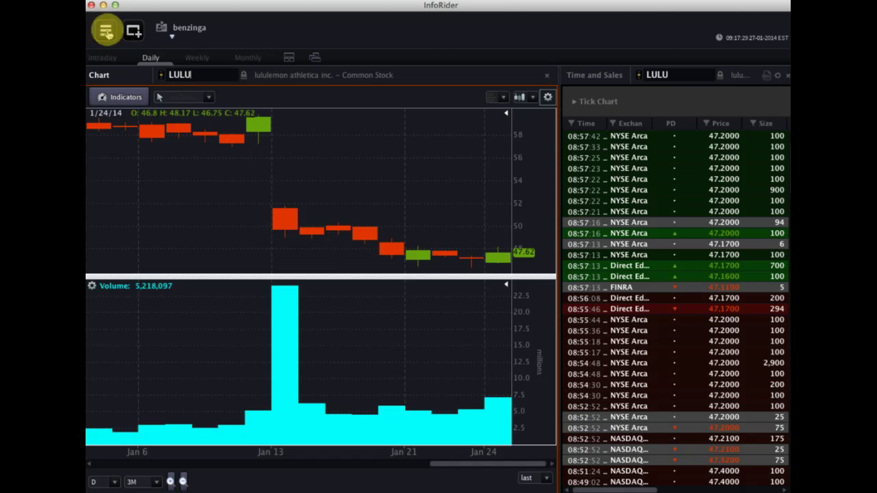
Show LULU's intraday chart with a taller price pane, focused on Friday's session and Monday's premarket
{"action": "left_click", "coordinate": [102, 57]}
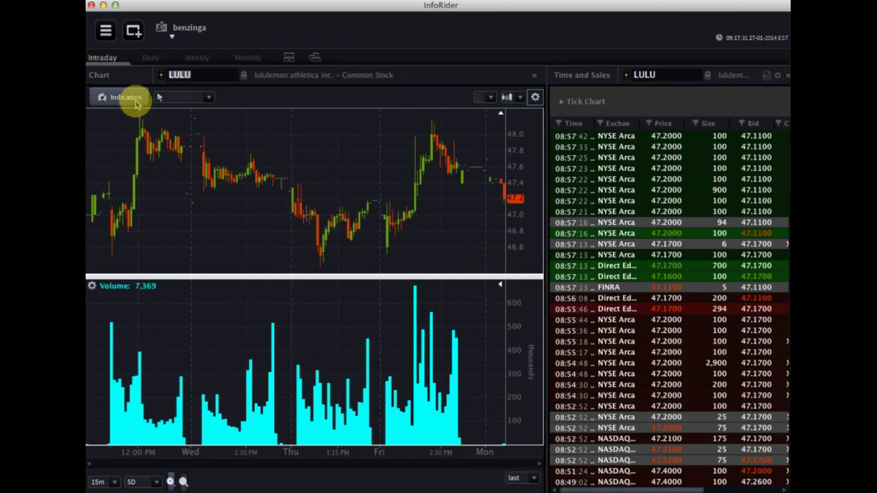
{"action": "left_click_drag", "start_coordinate": [245, 276], "coordinate": [245, 302]}
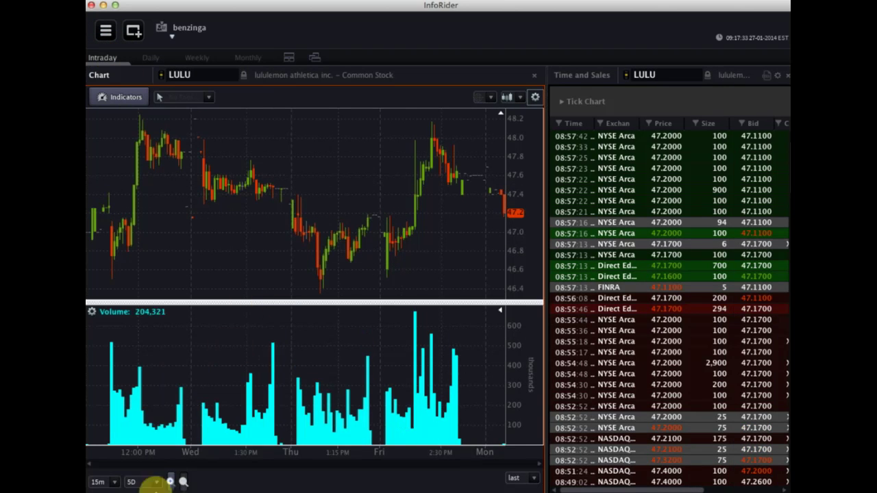
{"action": "left_click", "coordinate": [170, 482]}
{"action": "left_click", "coordinate": [170, 481]}
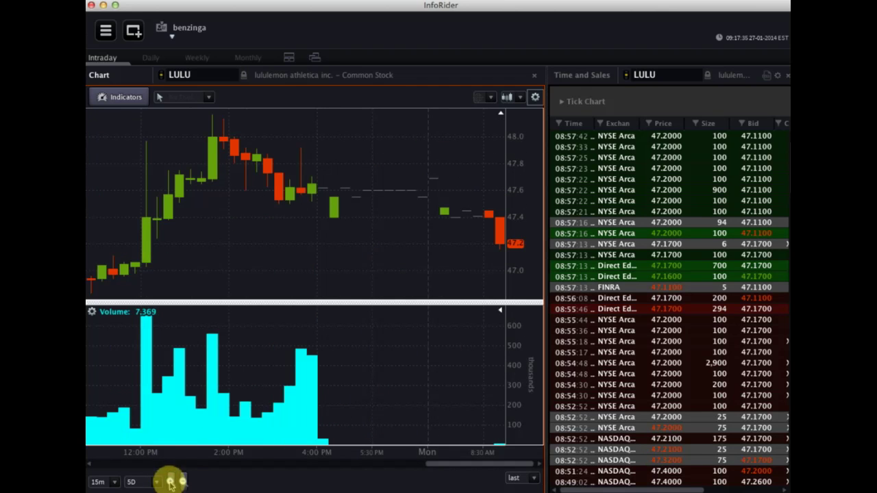
Load Cisco Systems (CSCO) in the daily chart, enlarge the price pane and focus on the candles since mid-December
{"action": "left_click", "coordinate": [151, 58]}
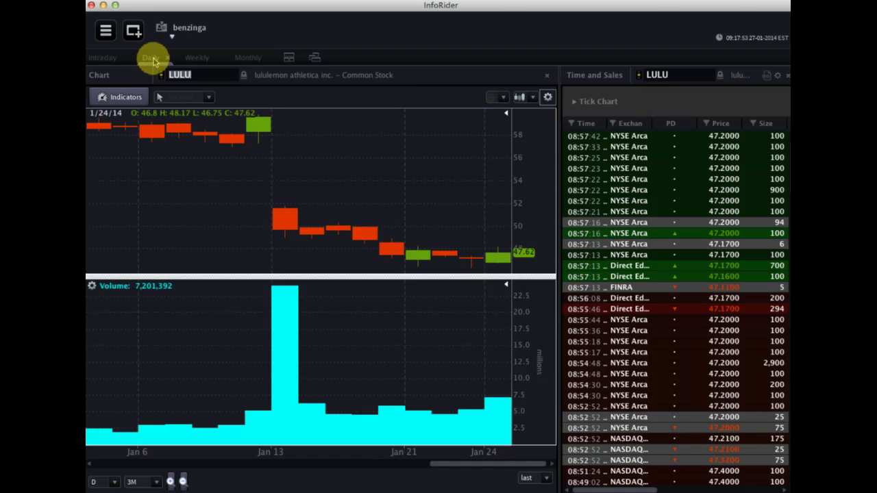
{"action": "key", "text": "BackSpace"}
{"action": "type", "text": "CSCO"}
{"action": "key", "text": "Return"}
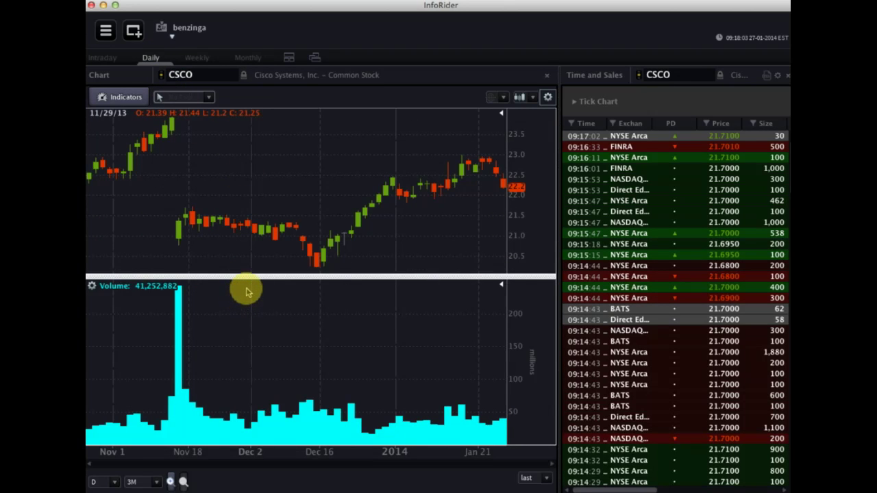
{"action": "left_click", "coordinate": [260, 298]}
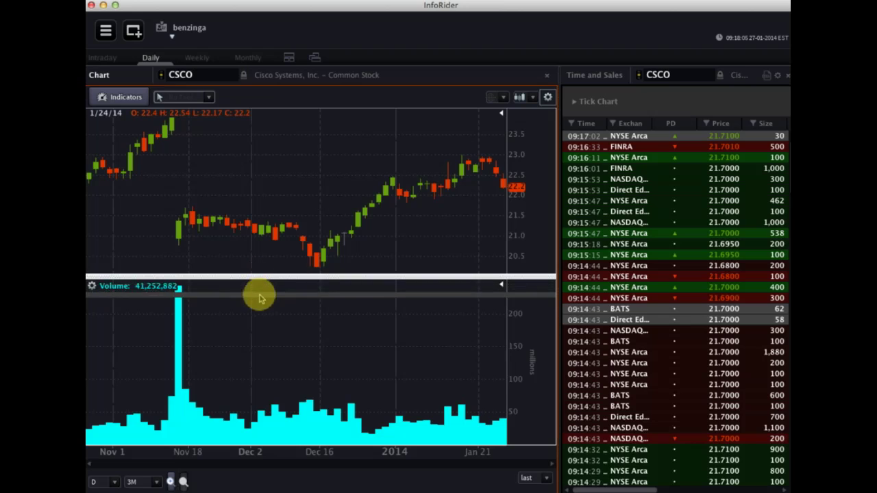
{"action": "left_click", "coordinate": [170, 481]}
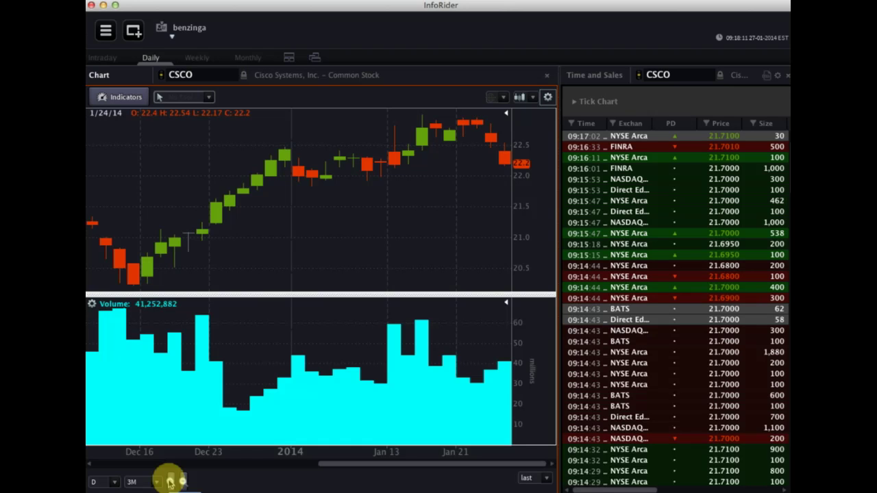
Show CSCO's intraday chart with a taller price pane, focused on the most recent sessions
{"action": "left_click", "coordinate": [95, 58]}
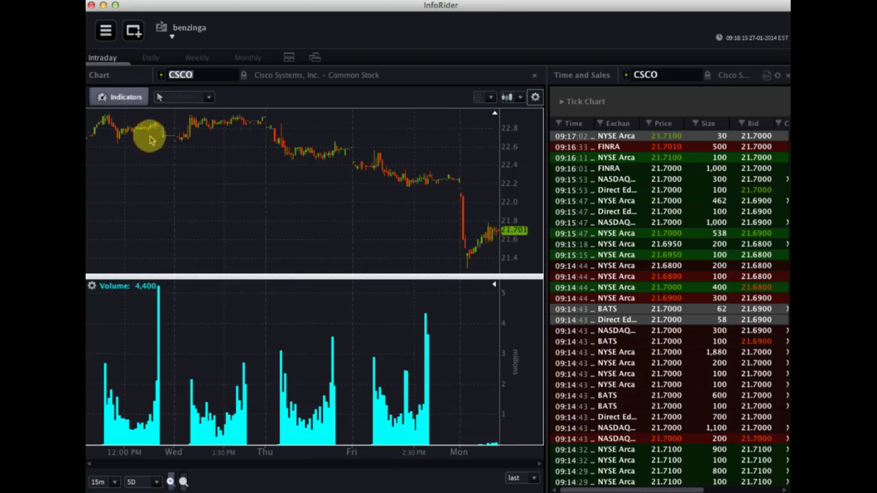
{"action": "left_click", "coordinate": [301, 307]}
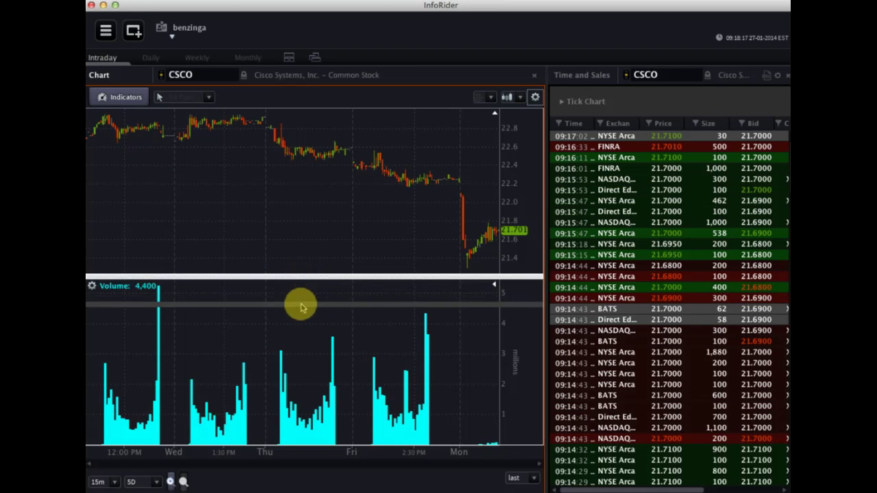
{"action": "left_click_drag", "start_coordinate": [301, 307], "coordinate": [303, 306]}
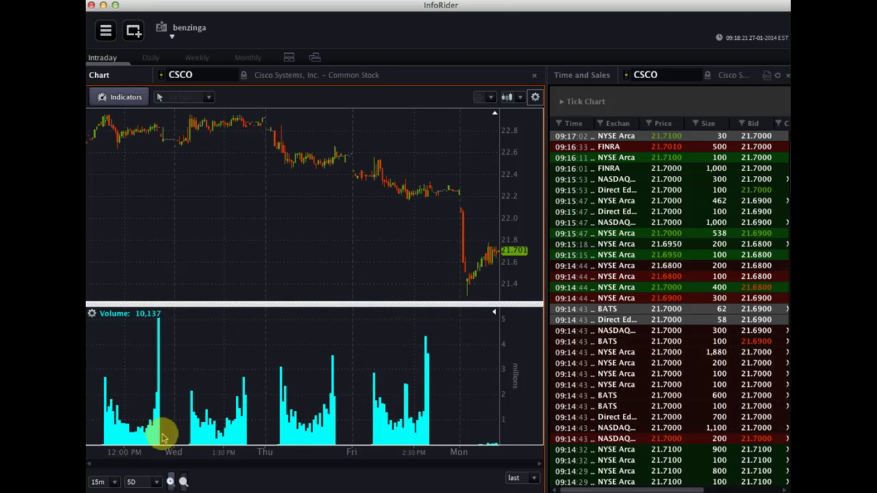
{"action": "left_click", "coordinate": [171, 481]}
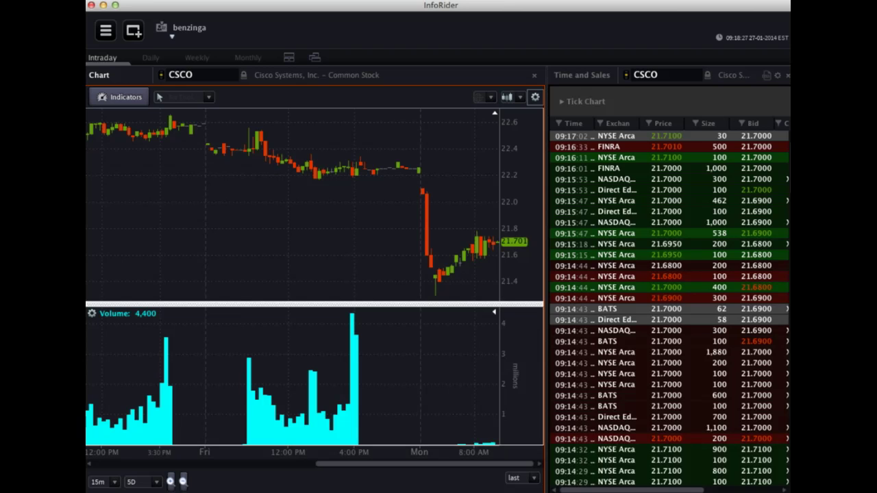
Return to the daily chart and load Foot Locker (FL) in place of CSCO
{"action": "left_click", "coordinate": [147, 61]}
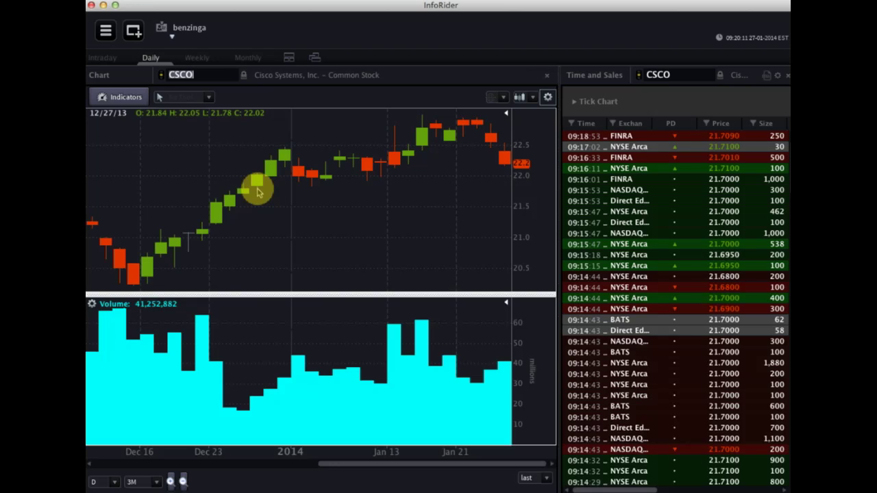
{"action": "key", "text": "BackSpace"}
{"action": "type", "text": "FL"}
{"action": "key", "text": "Return"}
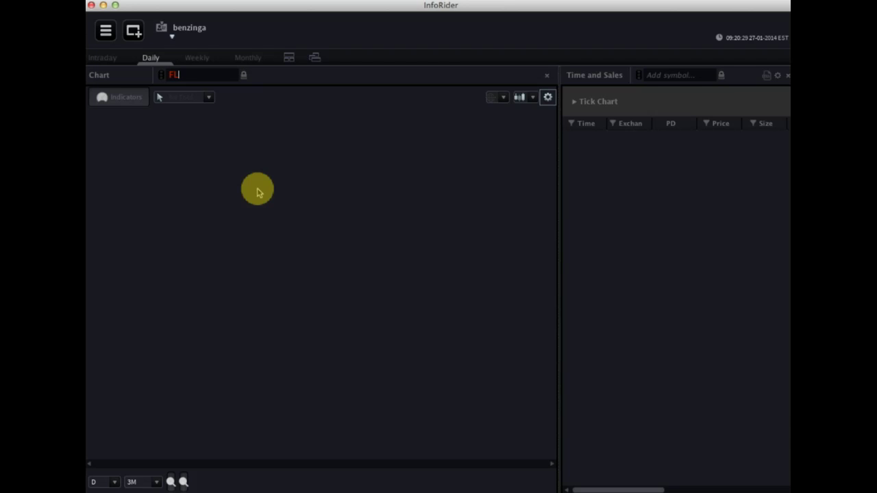
{"action": "key", "text": "Return"}
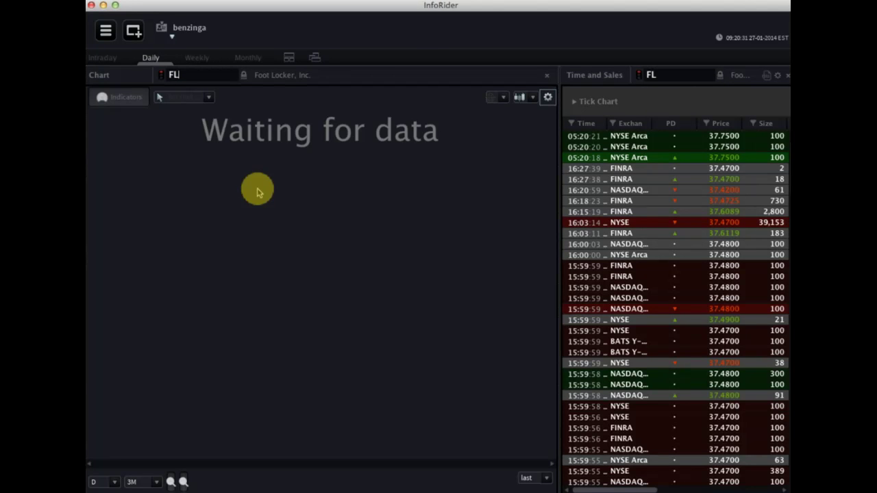